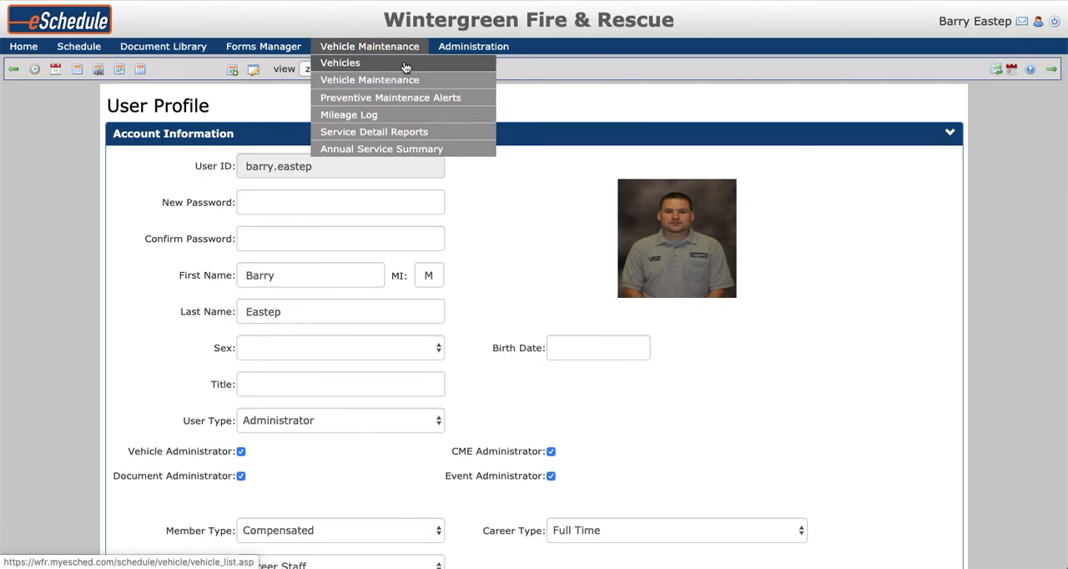
Open the vehicle list, look through its entries and sort it by mileage from highest to lowest.
click(354, 66)
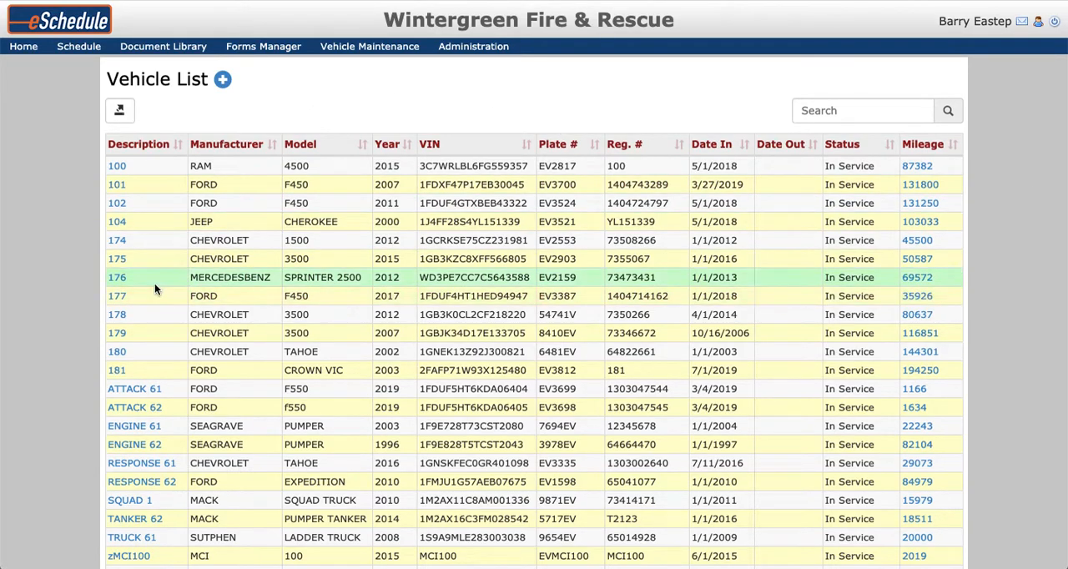
scroll(147, 342, down, 3)
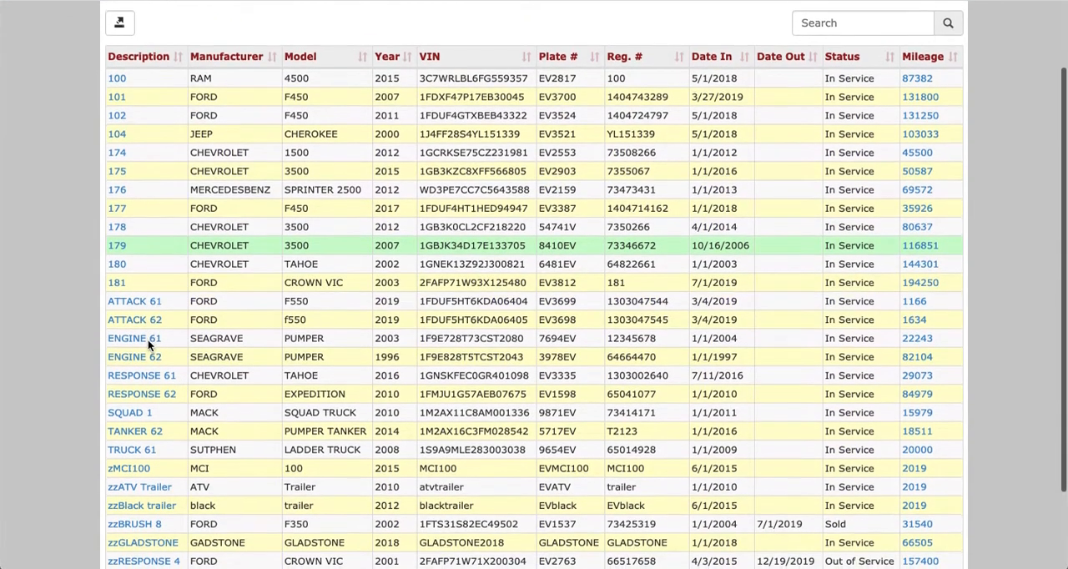
scroll(149, 345, down, 1)
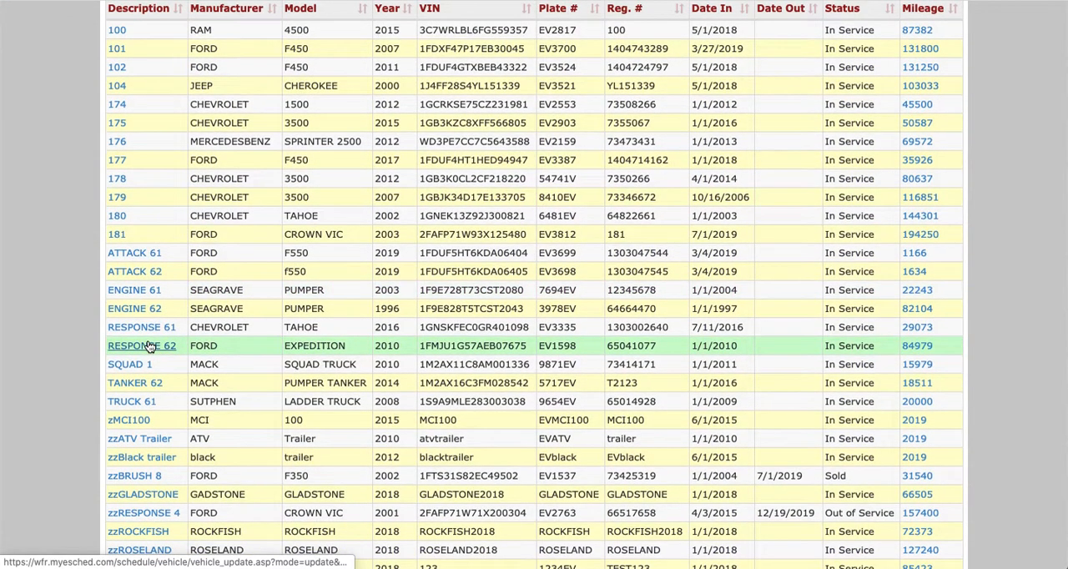
scroll(147, 346, up, 4)
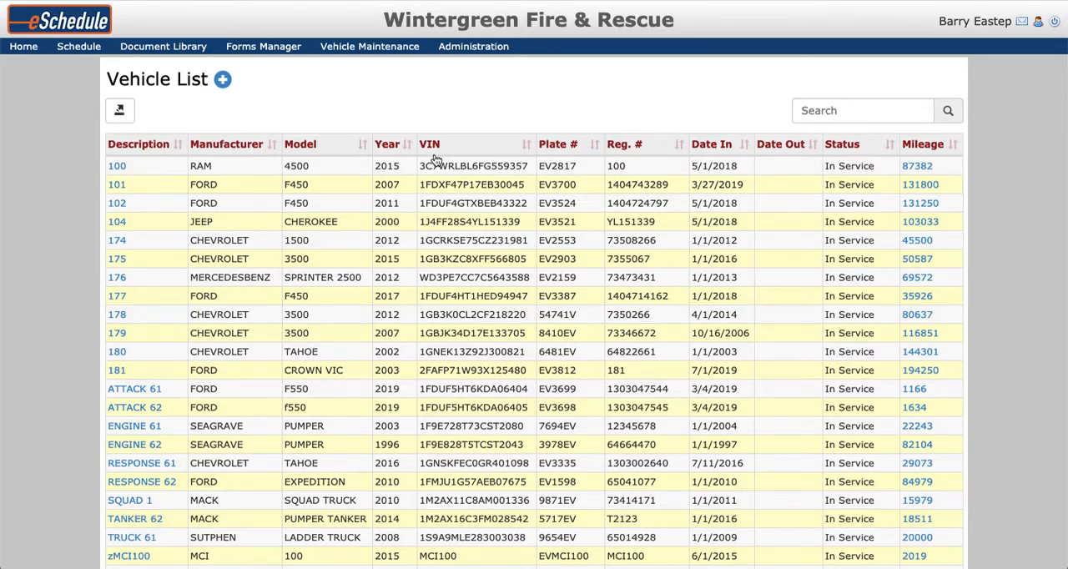
click(954, 146)
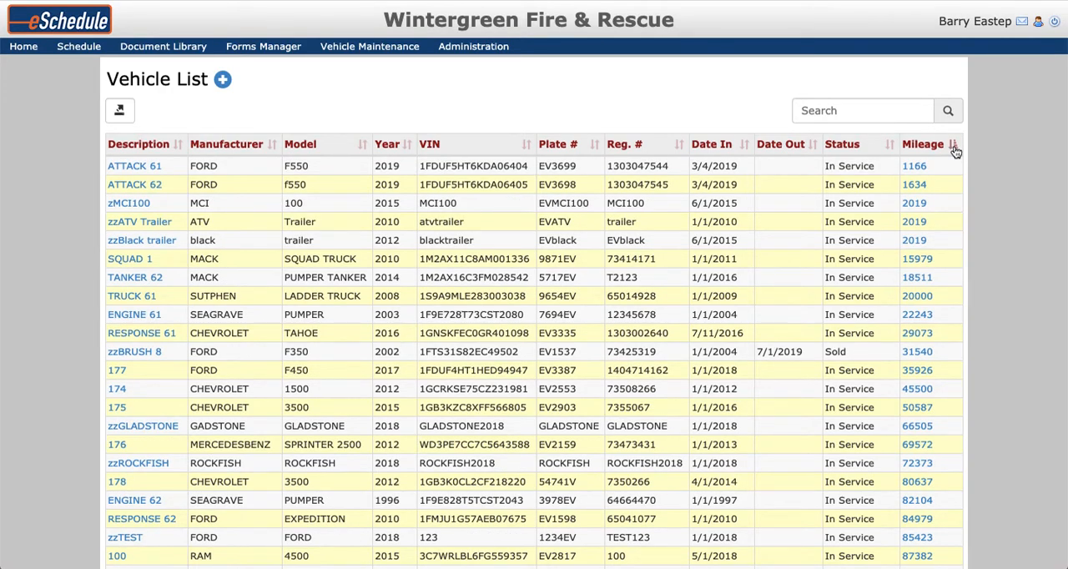
click(954, 146)
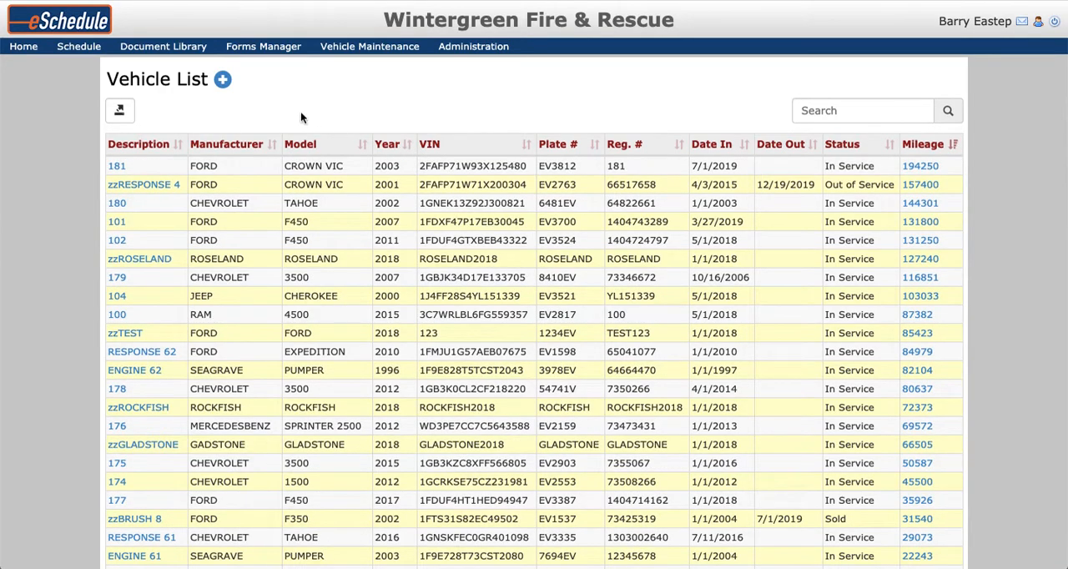
Open a blank Add Vehicle form, review its fields down to the maintenance budget, and return to the vehicle list without saving.
click(222, 80)
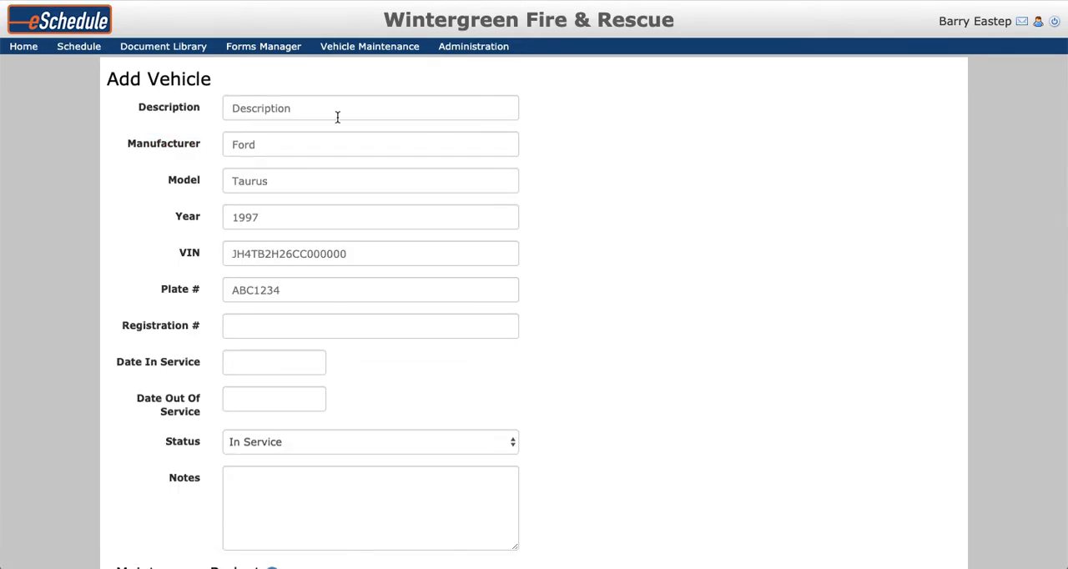
scroll(456, 139, down, 3)
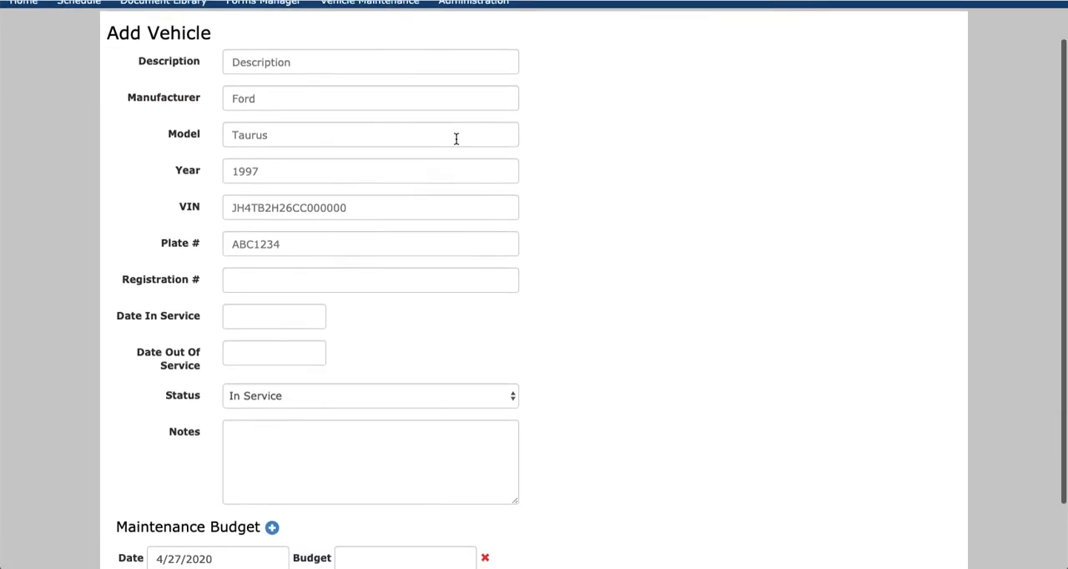
scroll(540, 184, up, 2)
scroll(541, 184, down, 2)
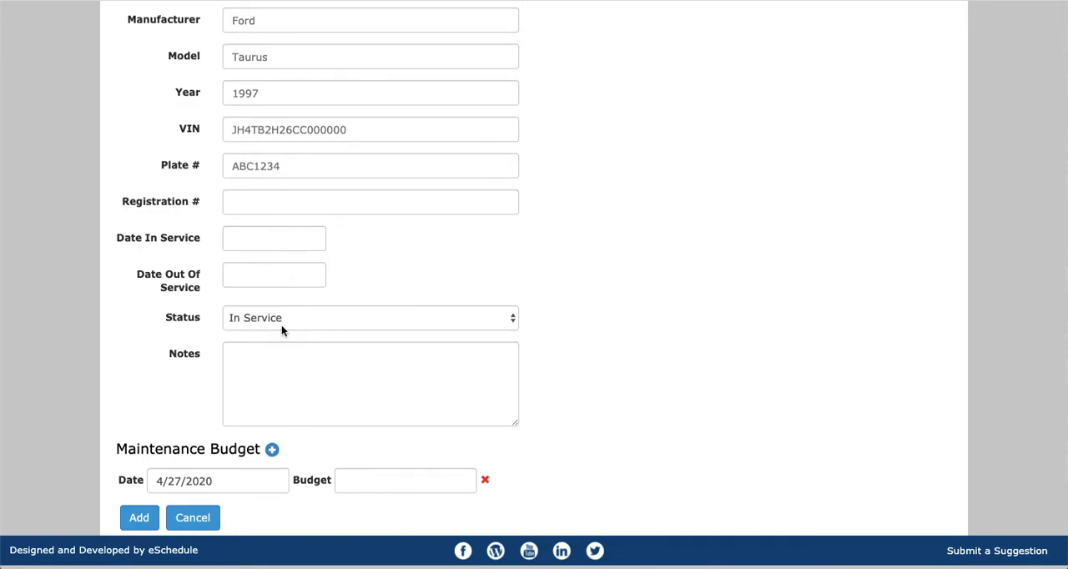
click(320, 382)
click(646, 365)
click(370, 491)
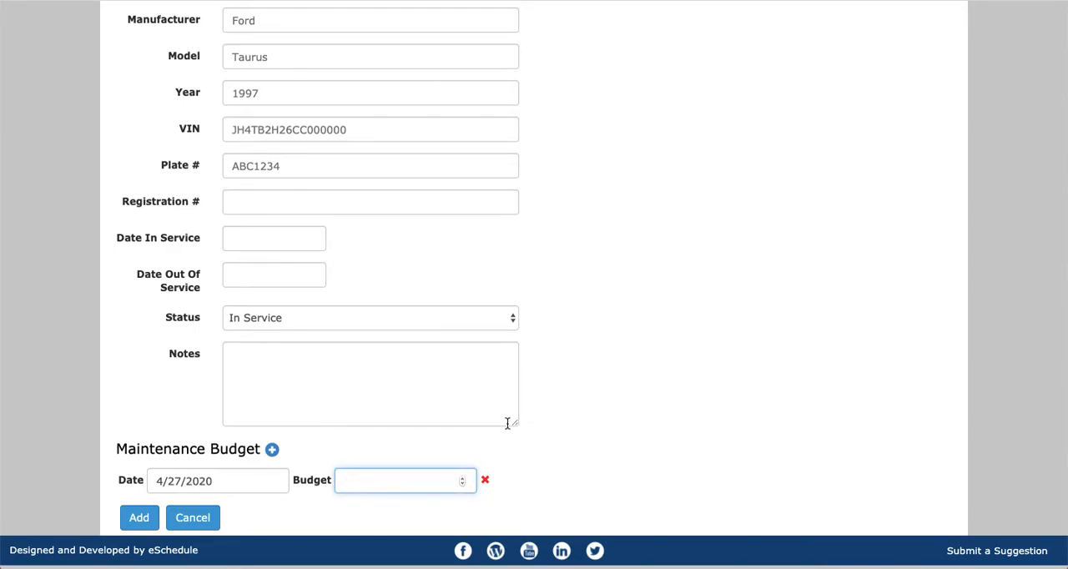
click(557, 347)
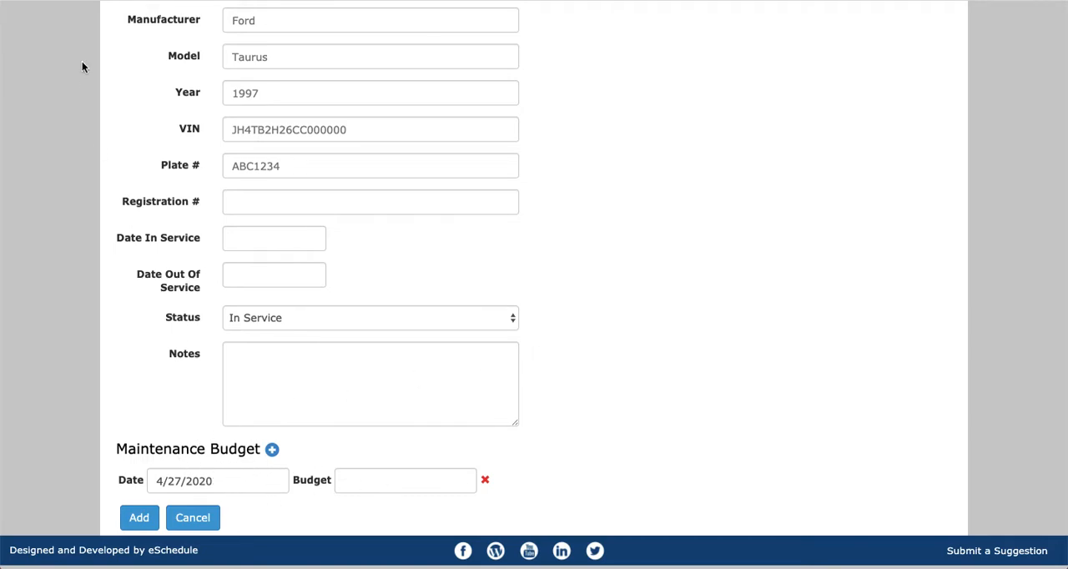
key(super+Left)
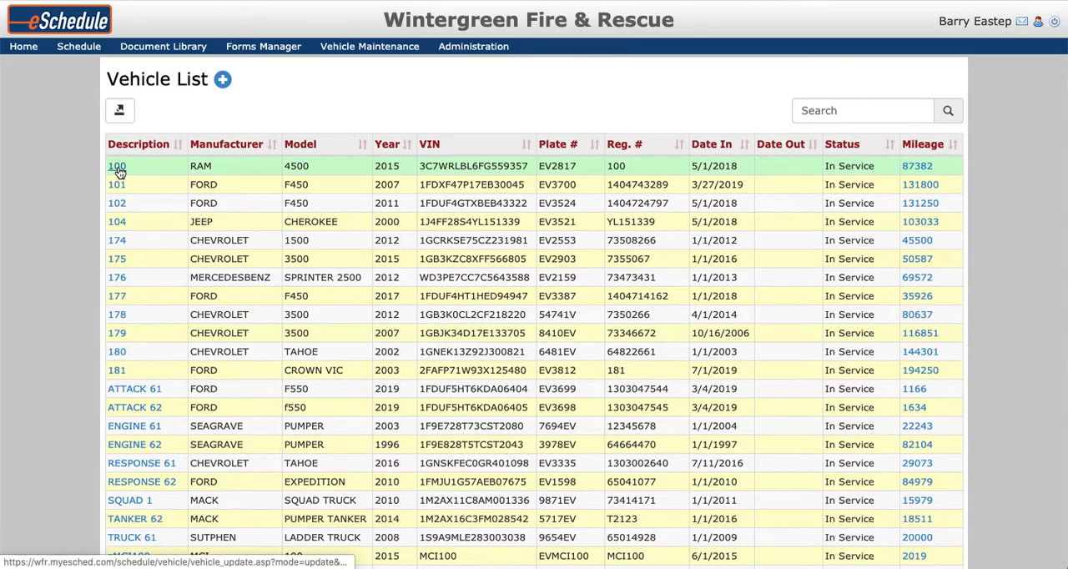
Open vehicle 100's record and review its maintenance budget, preventive maintenance alerts and the type options for the OIL CHANGE alert.
click(119, 169)
scroll(586, 350, down, 5)
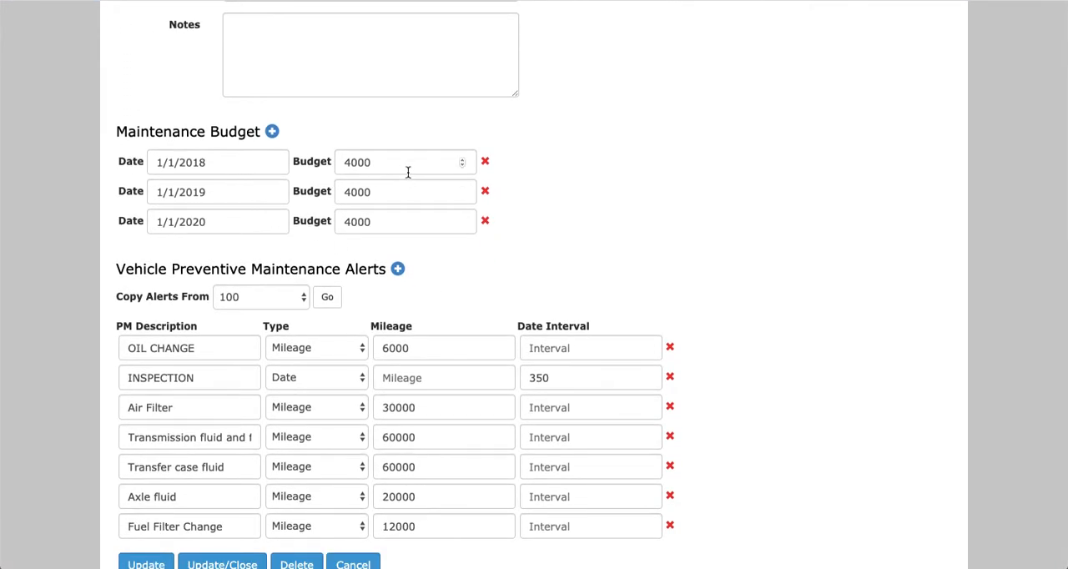
scroll(467, 262, down, 1)
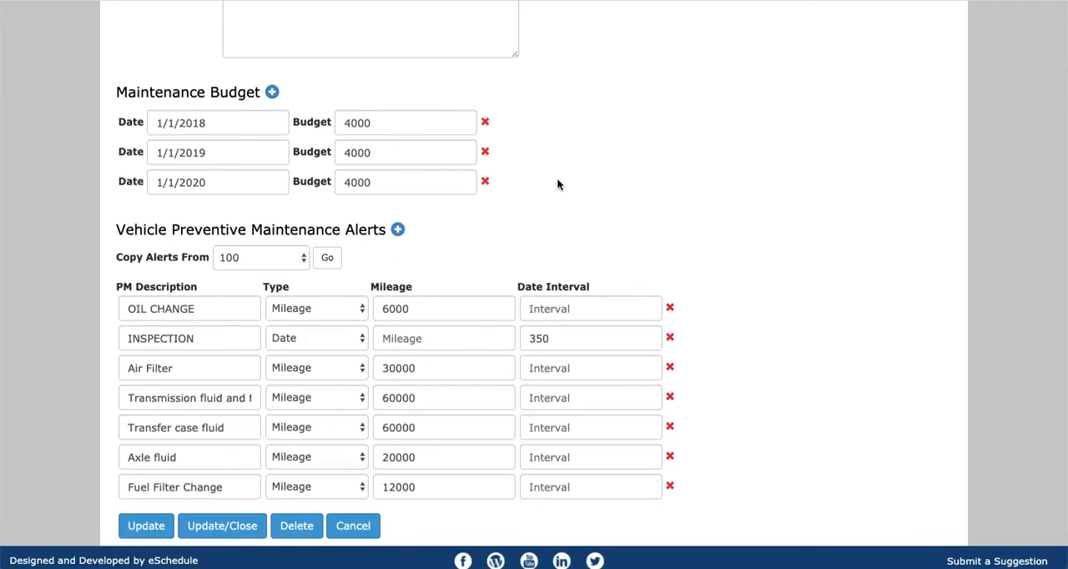
scroll(573, 178, down, 1)
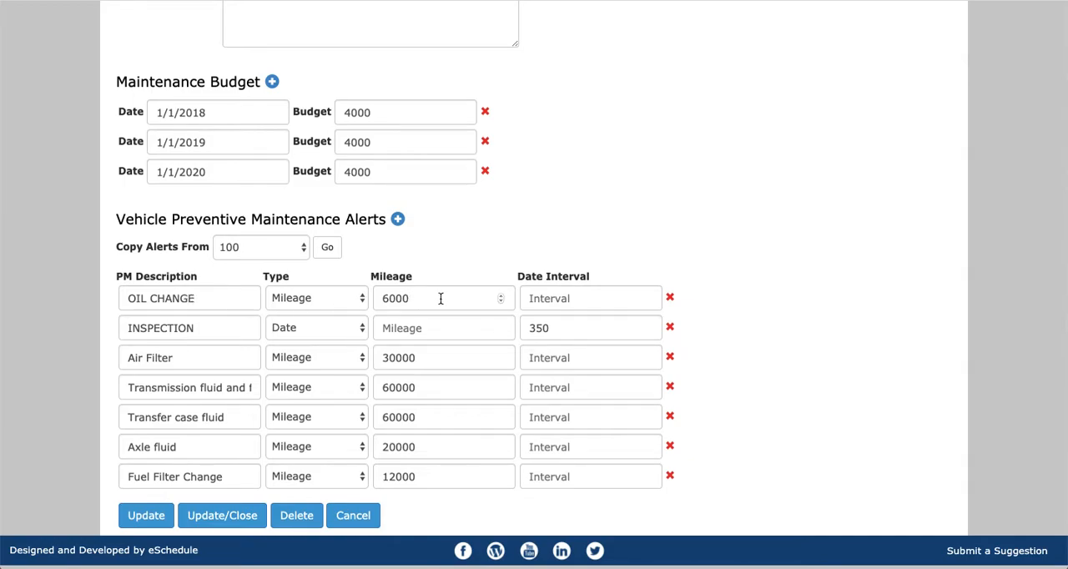
click(341, 305)
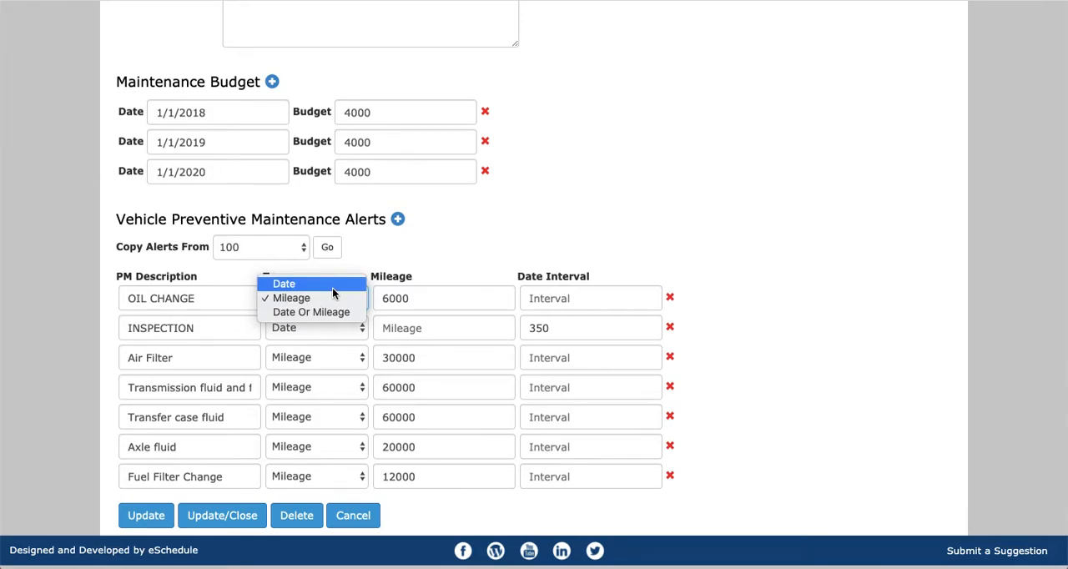
click(465, 265)
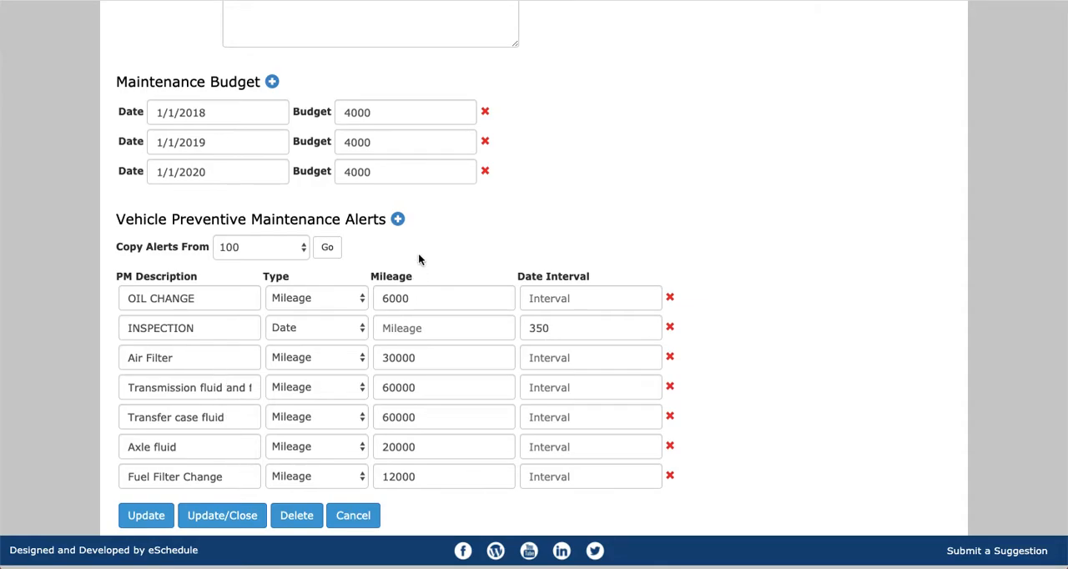
Add two blank preventive maintenance alert rows to vehicle 100 and delete both again.
click(397, 219)
scroll(306, 417, down, 1)
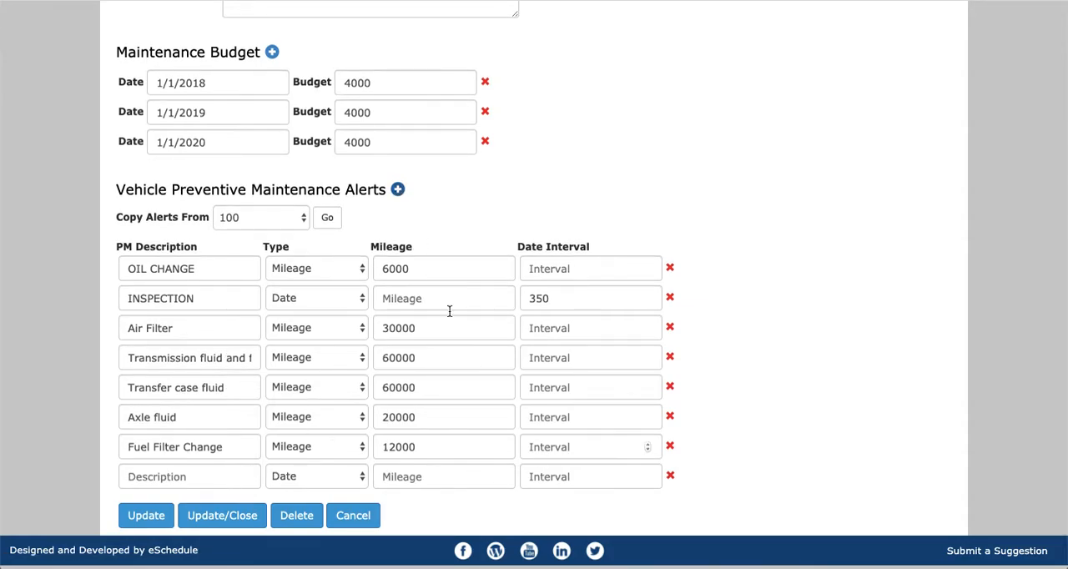
click(398, 190)
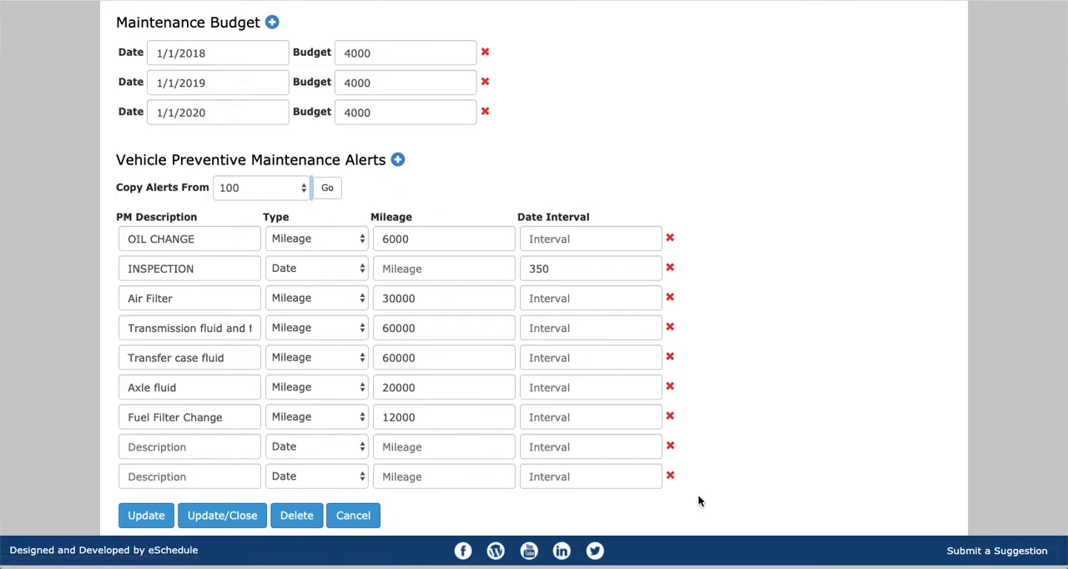
click(670, 477)
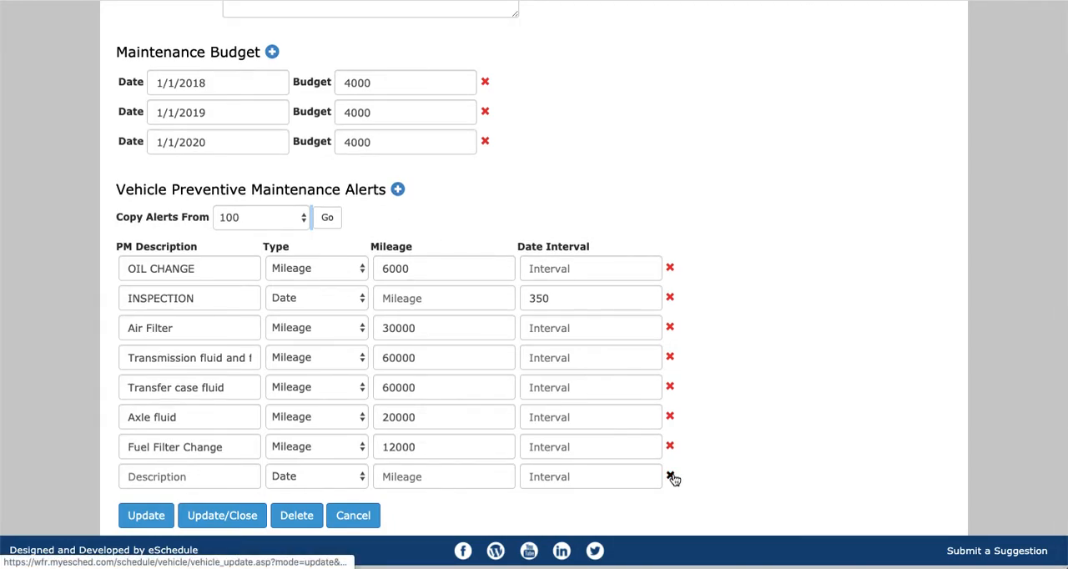
click(669, 476)
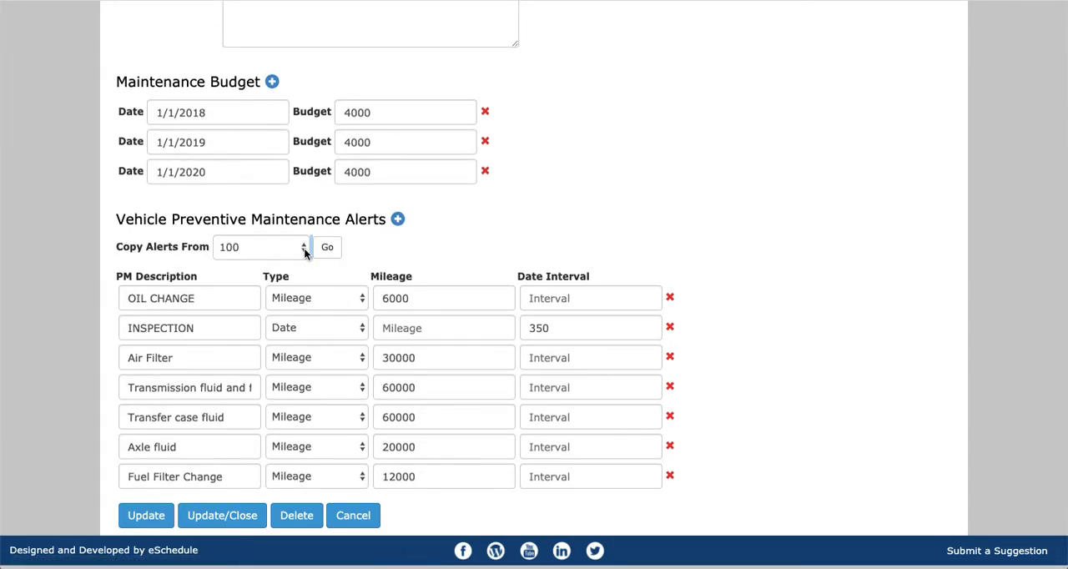
Check which vehicles can serve as the source for copying preventive maintenance alerts, keeping vehicle 100 selected.
click(281, 255)
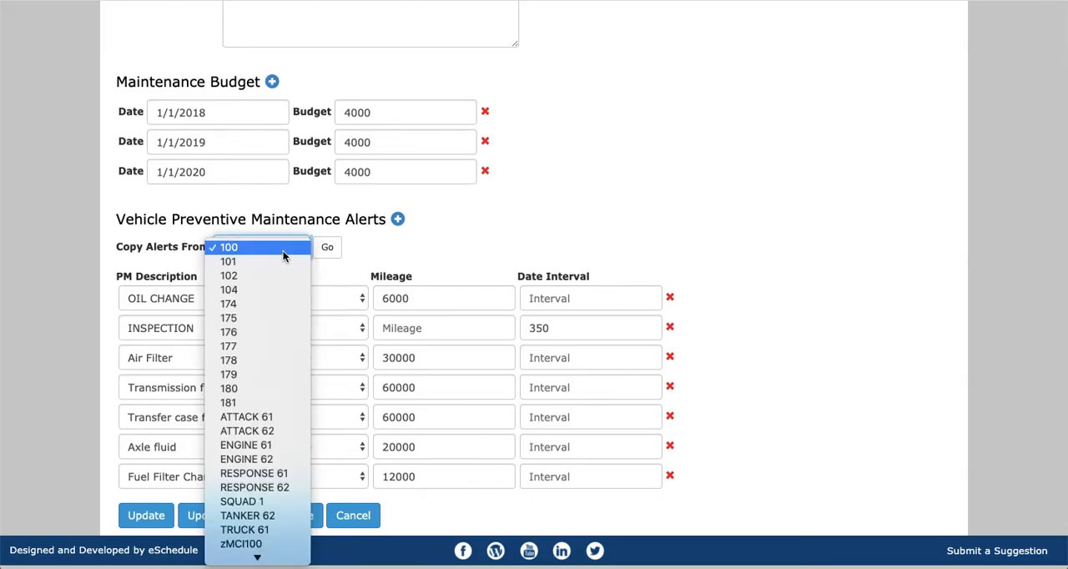
click(410, 257)
click(327, 246)
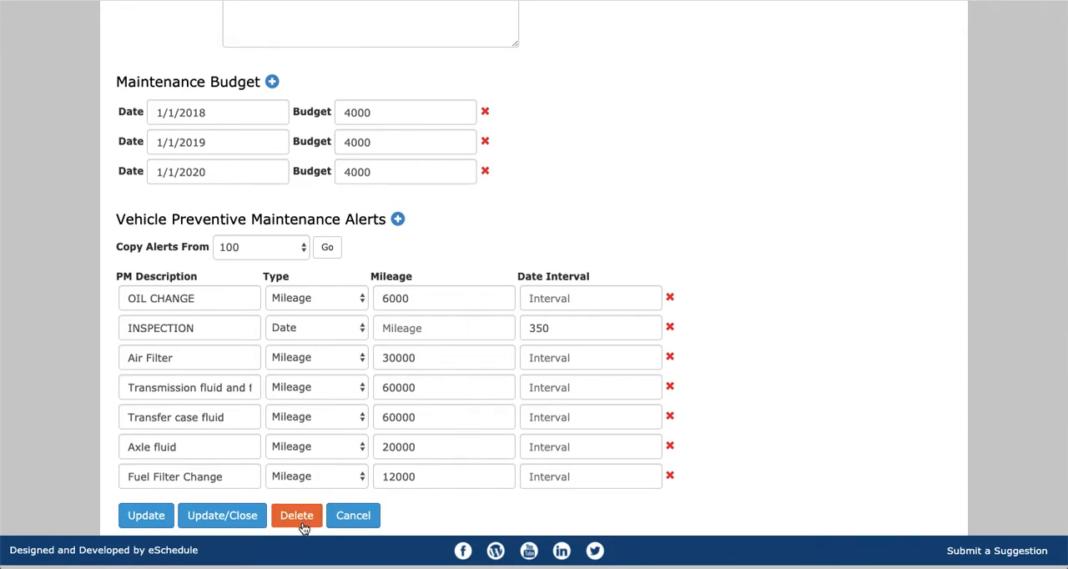
Go to the Vehicle Maintenance records and start a new maintenance entry for vehicle 100.
scroll(515, 304, up, 10)
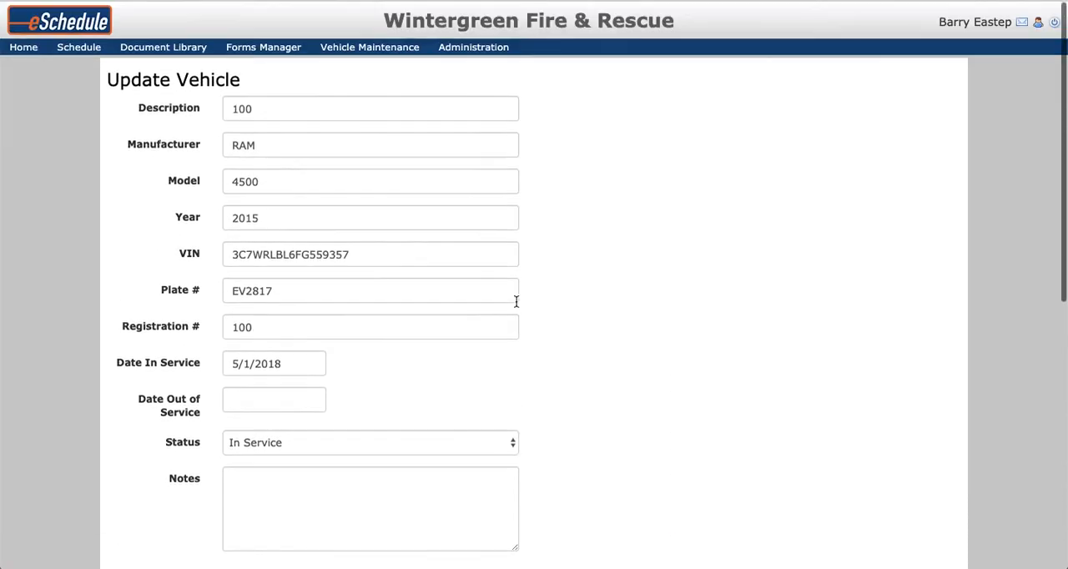
mouse_move(370, 46)
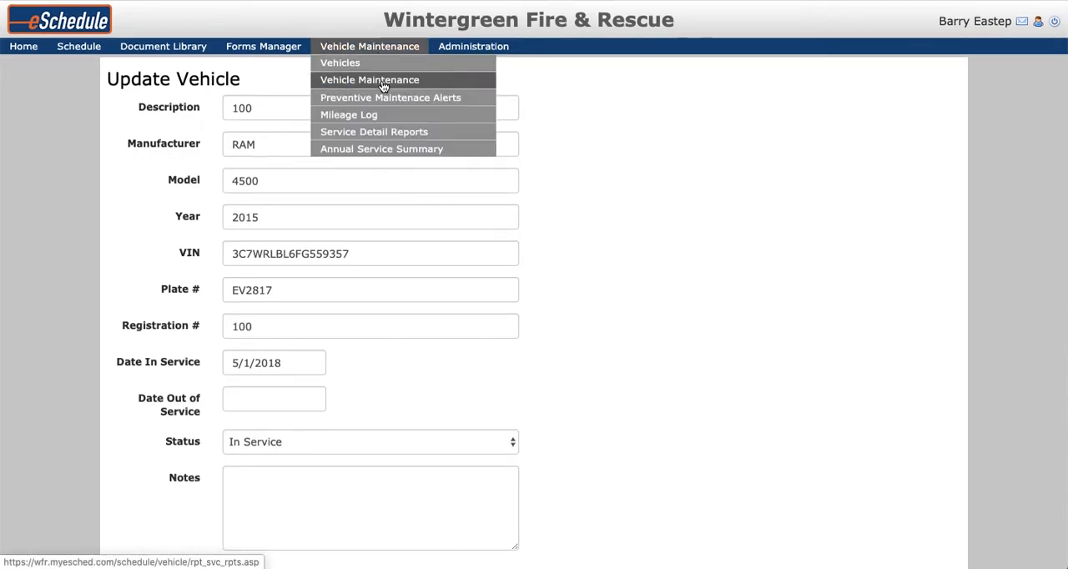
click(382, 87)
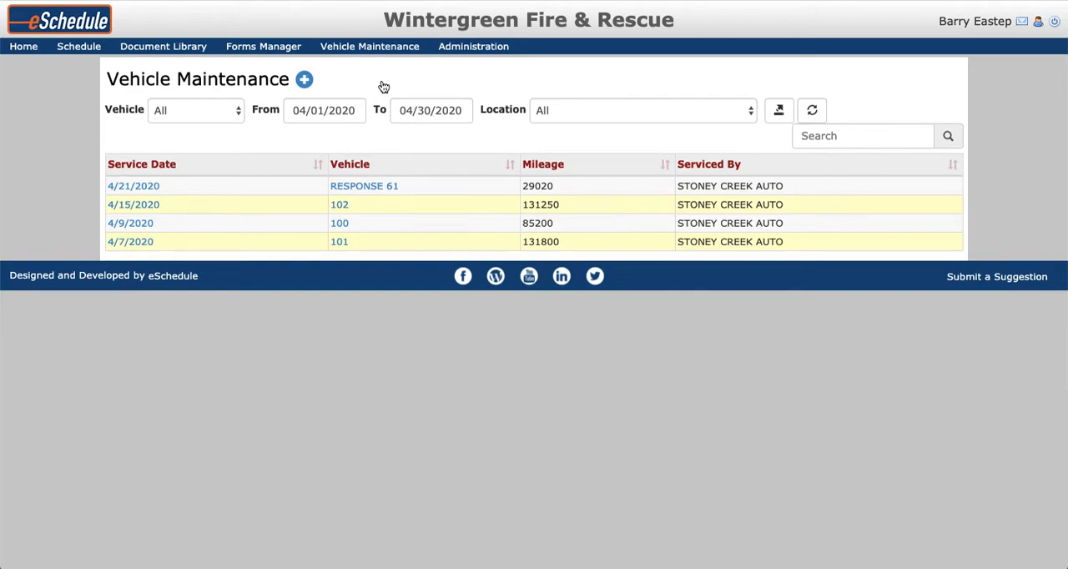
click(303, 79)
scroll(483, 128, down, 1)
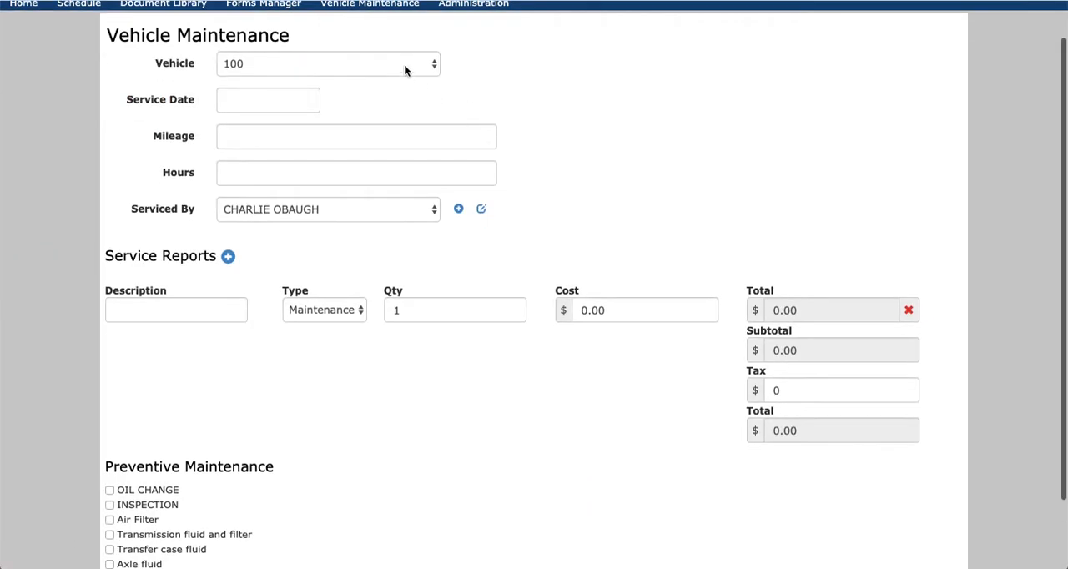
click(401, 60)
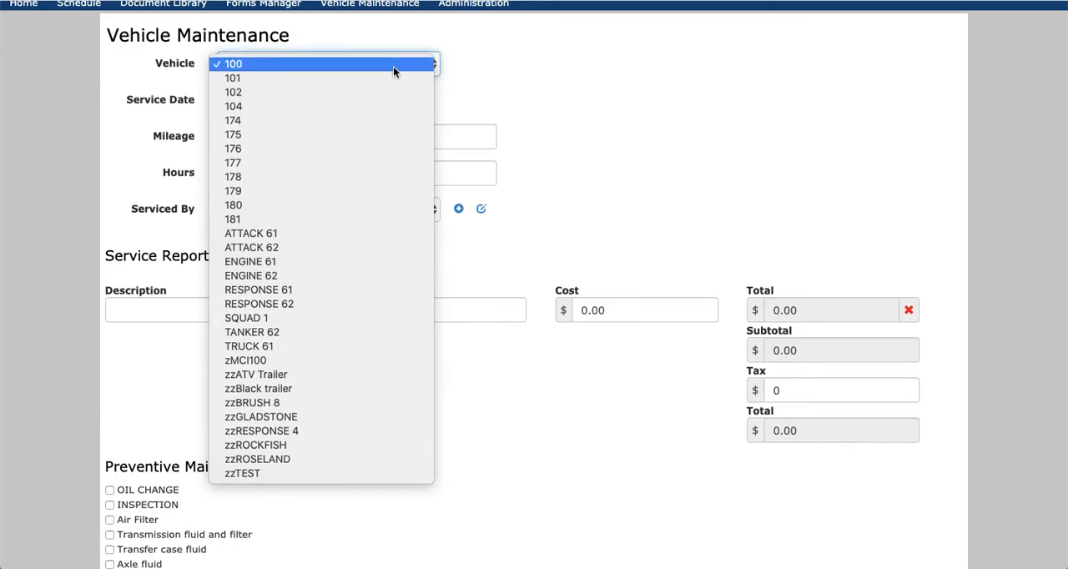
click(393, 65)
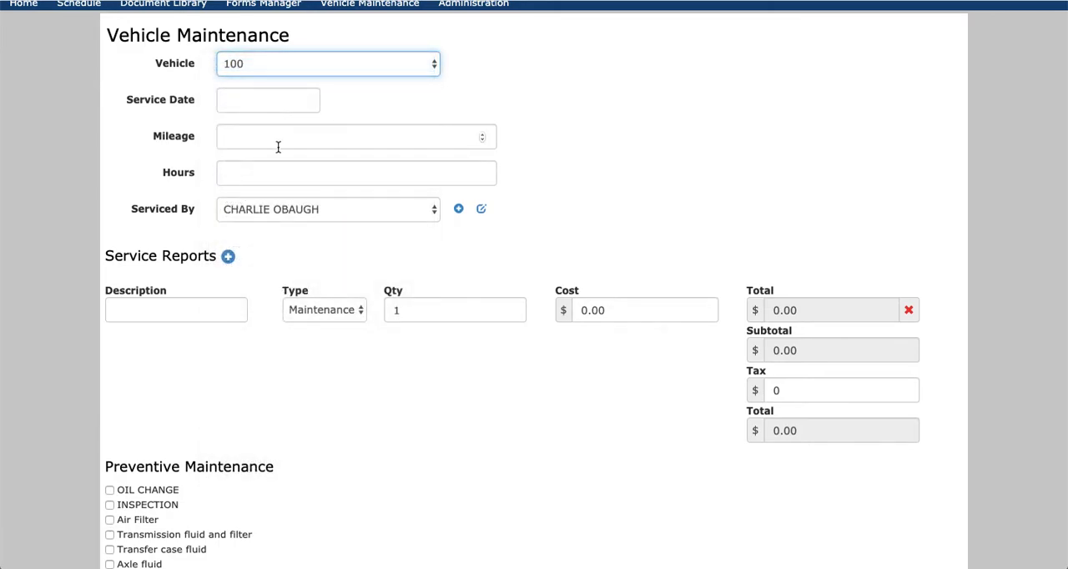
Review the service providers available under Serviced By, leaving the selection as it is.
click(293, 214)
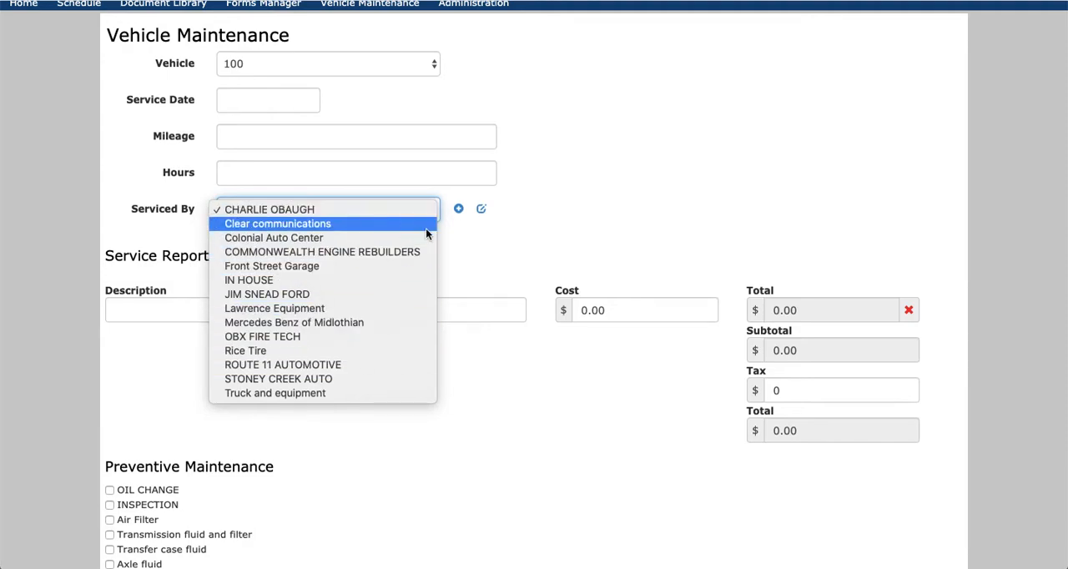
click(534, 236)
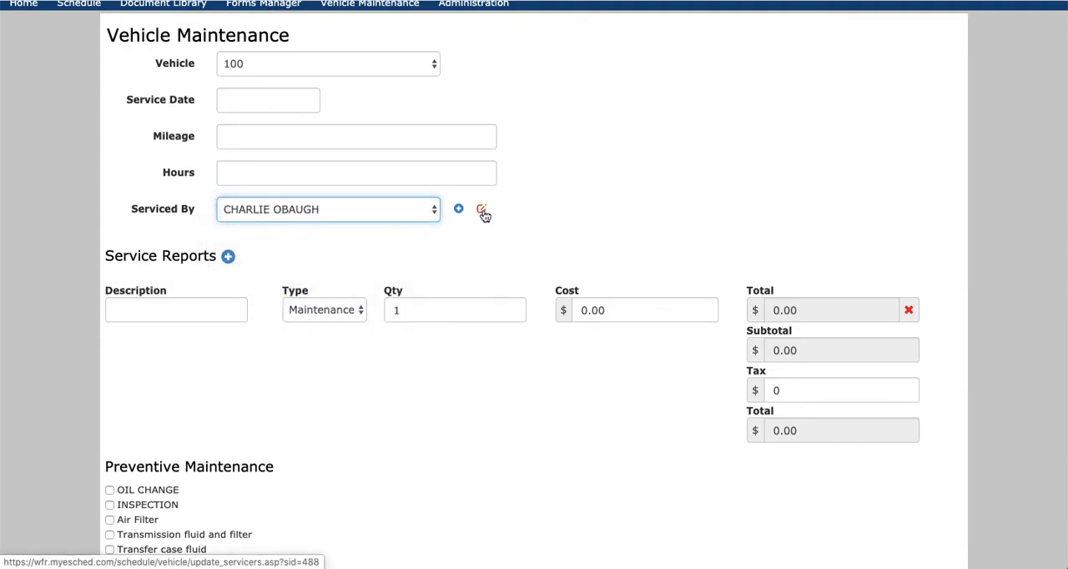
click(431, 209)
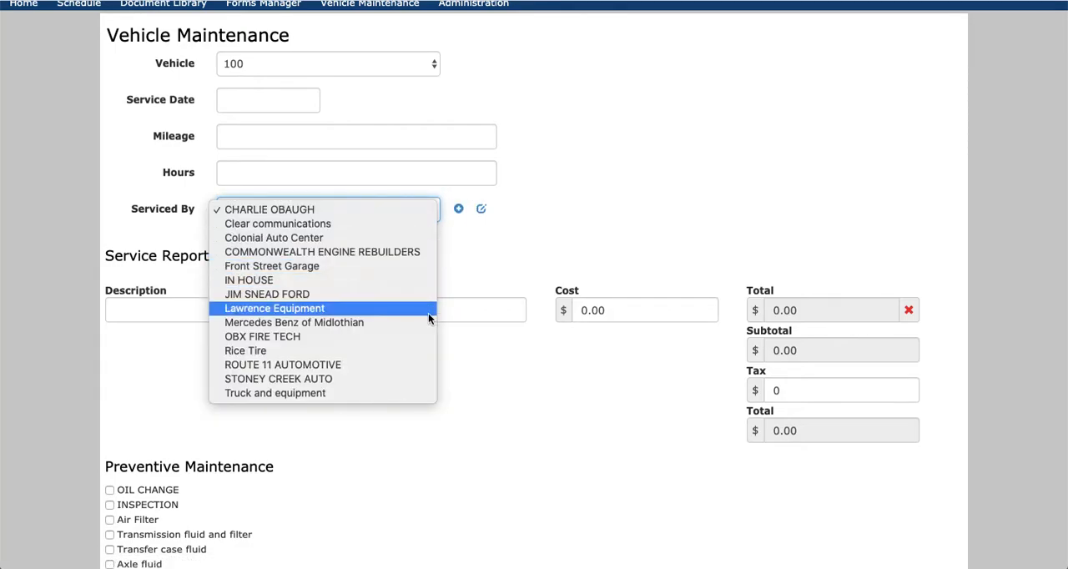
click(504, 252)
Review the description field and available service types in the new entry's Service Reports row, keeping Maintenance selected.
scroll(367, 289, down, 2)
click(170, 244)
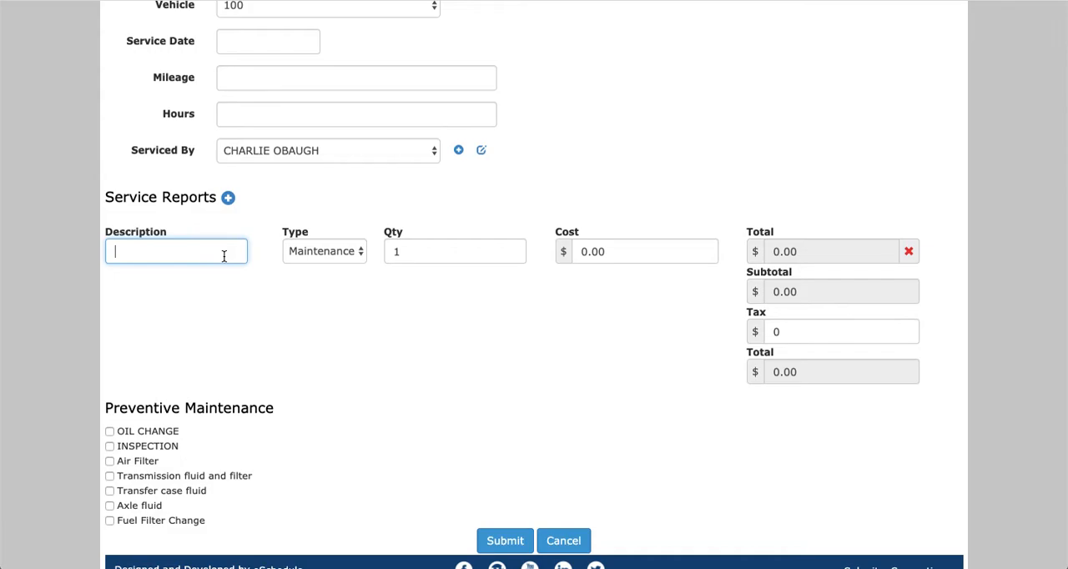
scroll(224, 256, down, 1)
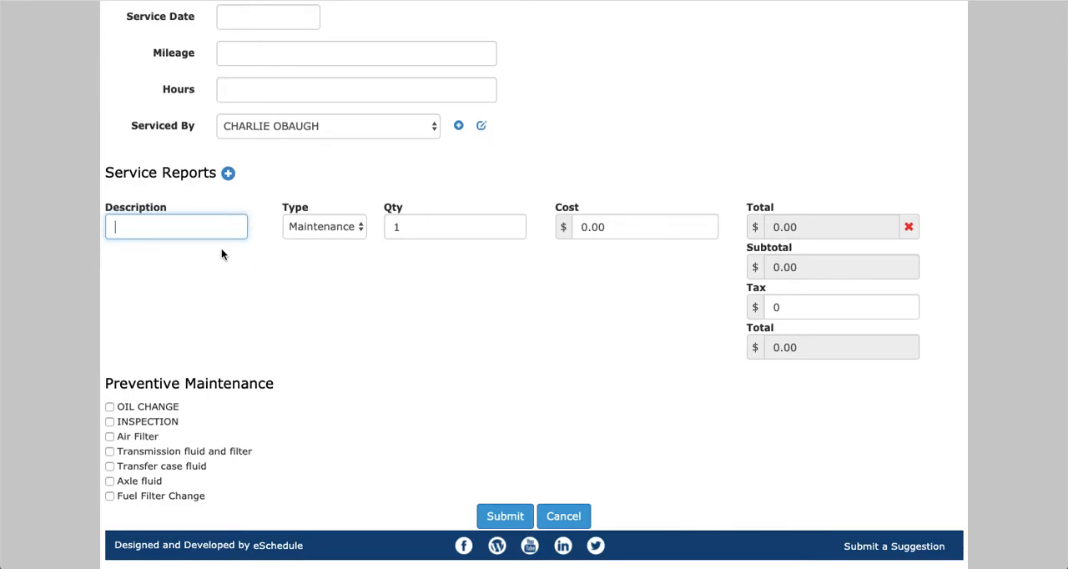
click(329, 226)
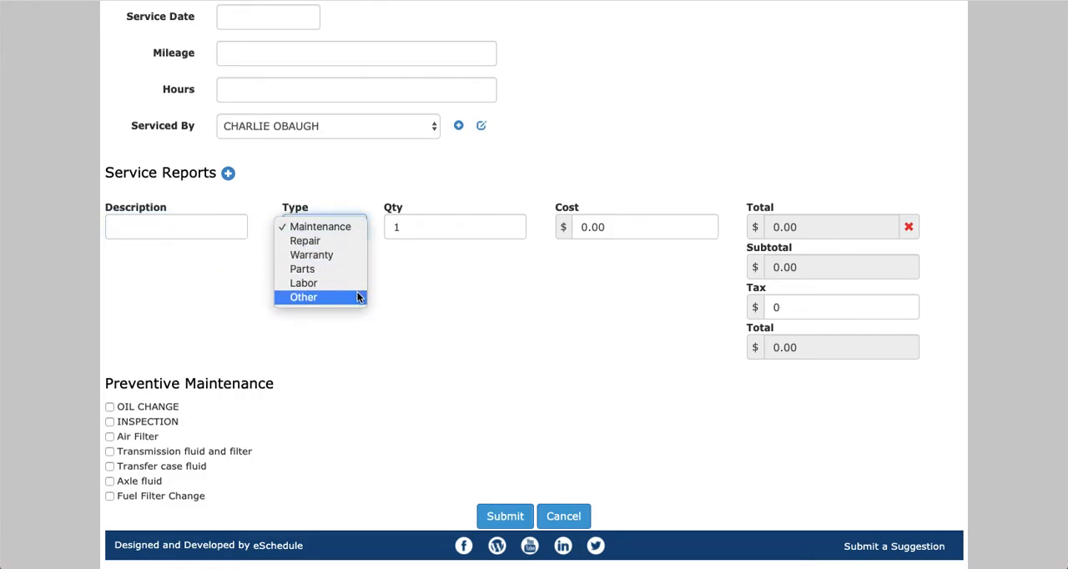
click(466, 327)
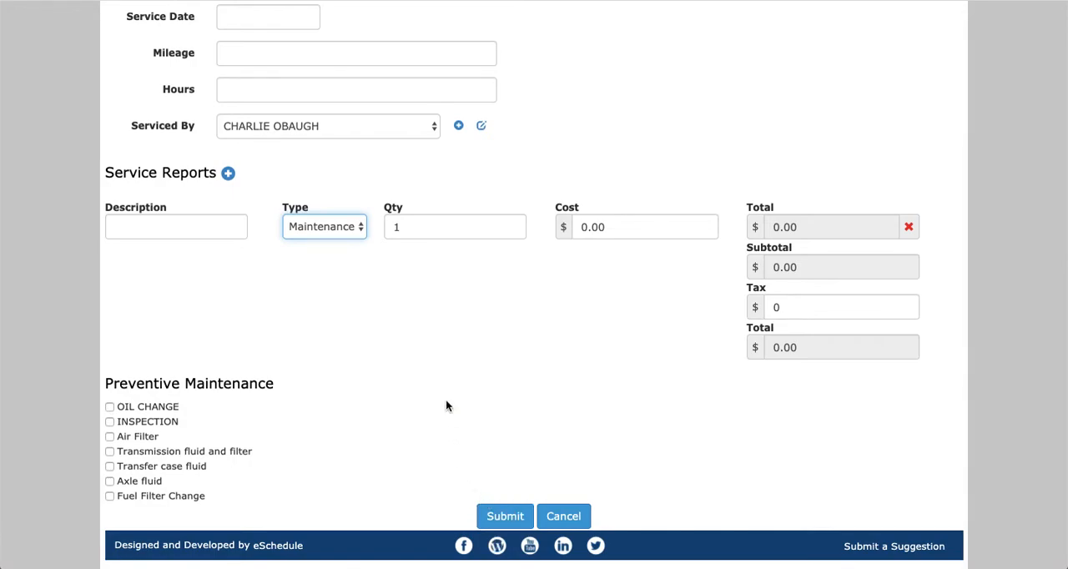
Leave the unsaved maintenance entry and open the Preventive Maintenance Alerts report.
scroll(446, 405, up, 3)
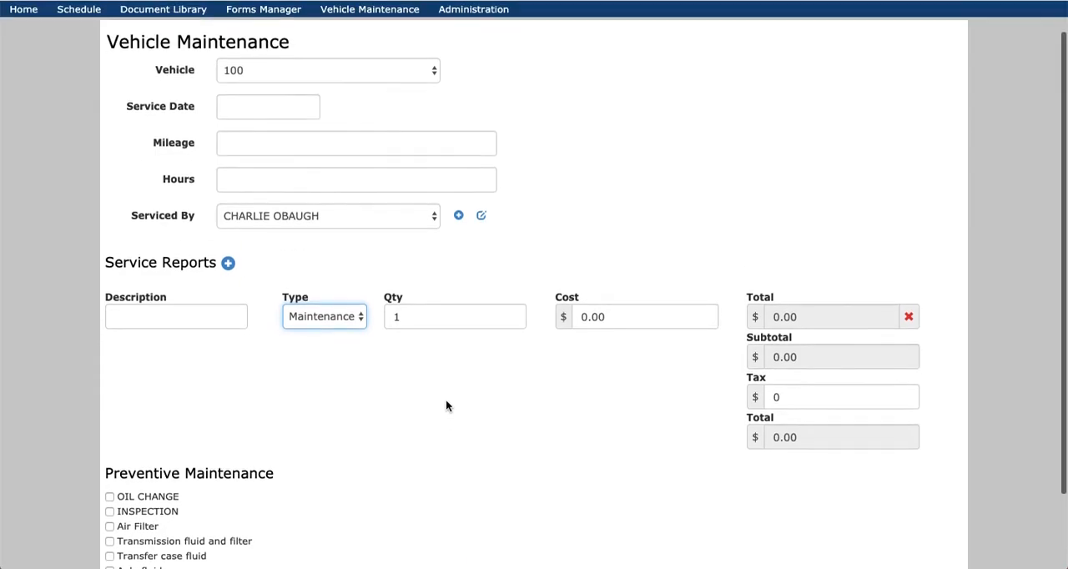
mouse_move(383, 47)
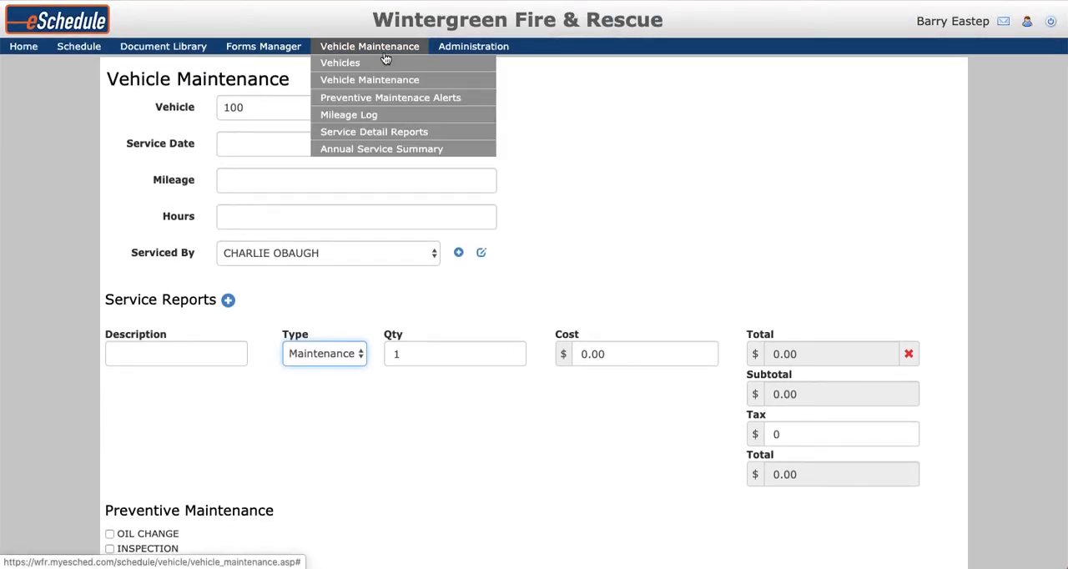
click(391, 101)
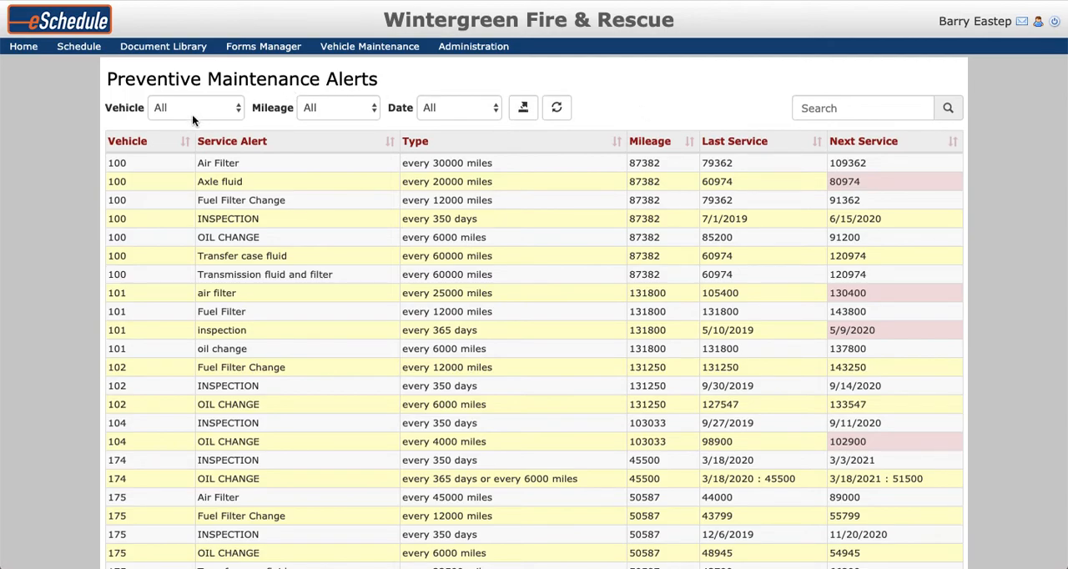
Check the vehicle and mileage filter choices, keeping All, and sort the alerts by Next Service in descending order.
click(226, 110)
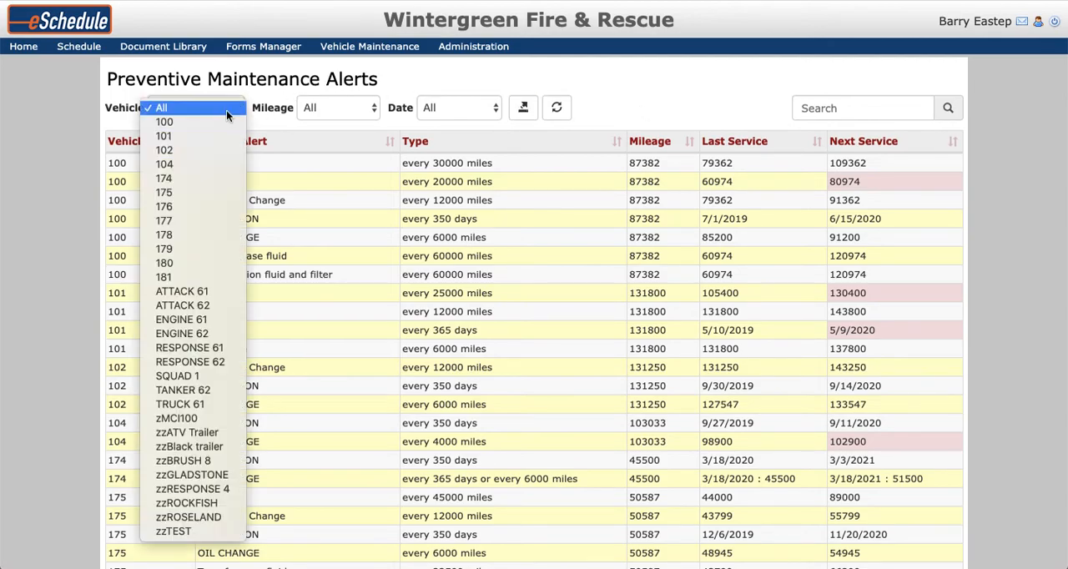
click(331, 107)
click(331, 108)
click(331, 107)
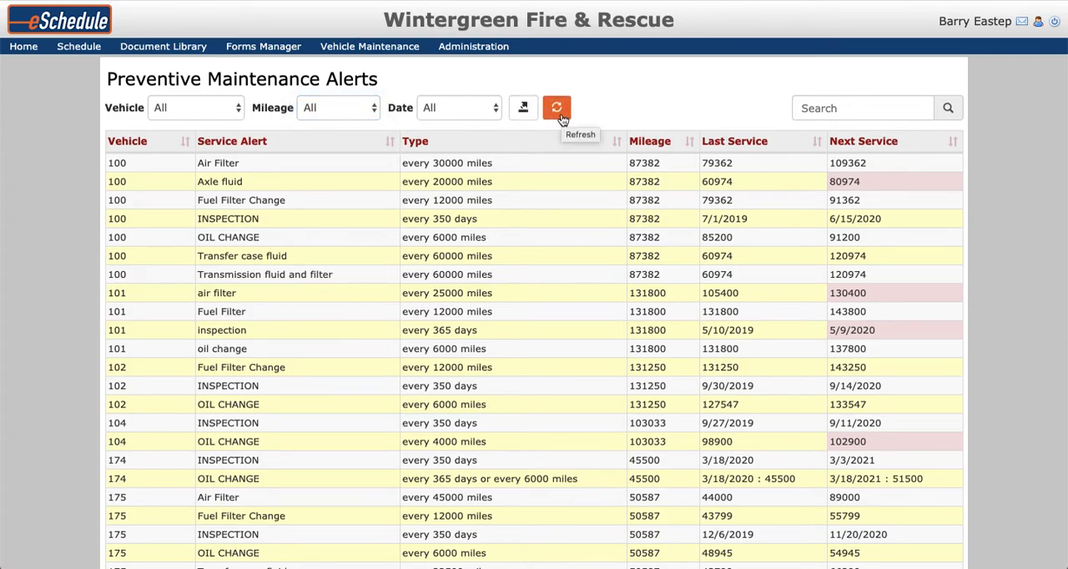
click(951, 143)
click(952, 143)
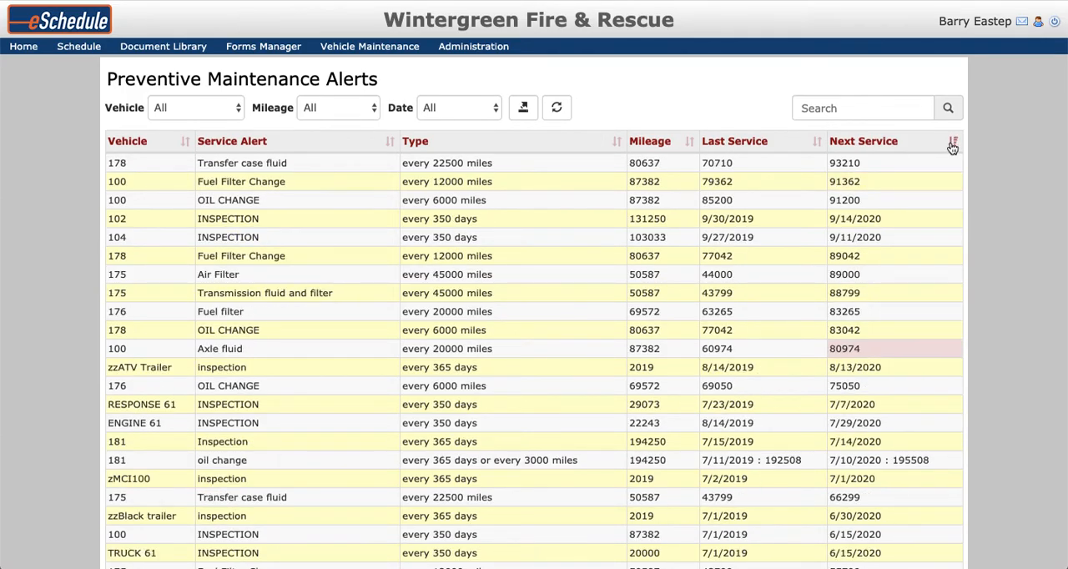
Open the Mileage Log to view the recorded mileage entries of all vehicles.
mouse_move(377, 50)
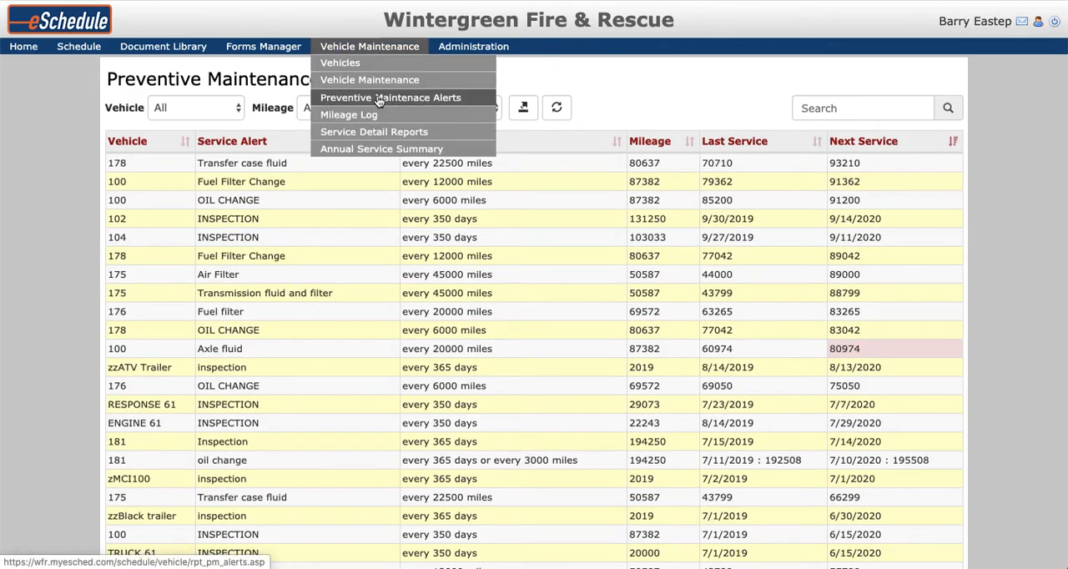
click(375, 122)
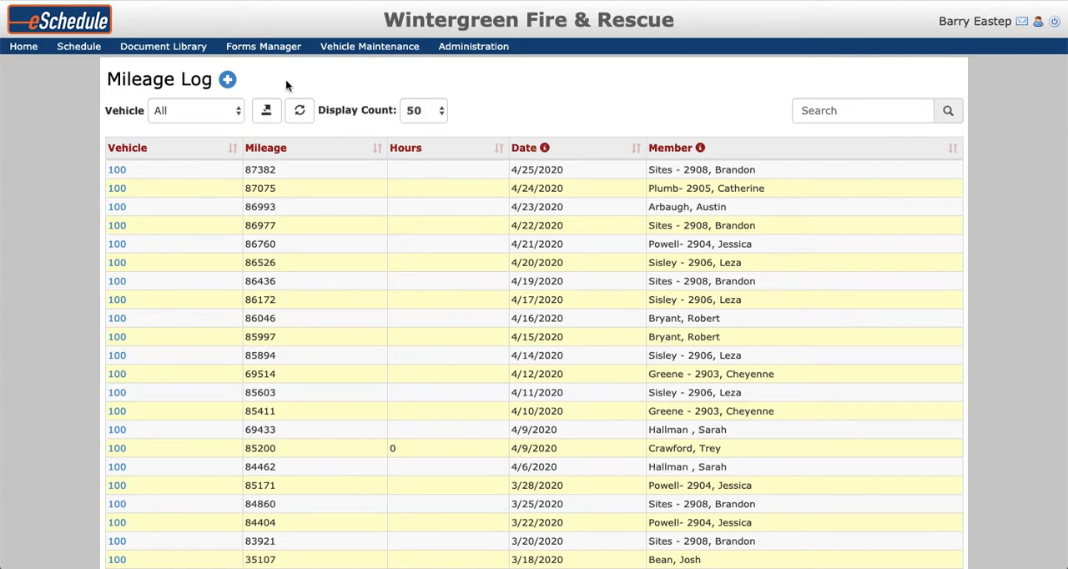
Start a new Daily Assignment Check Sheet for vehicle 100 and enter 123123 as its mileage.
mouse_move(284, 50)
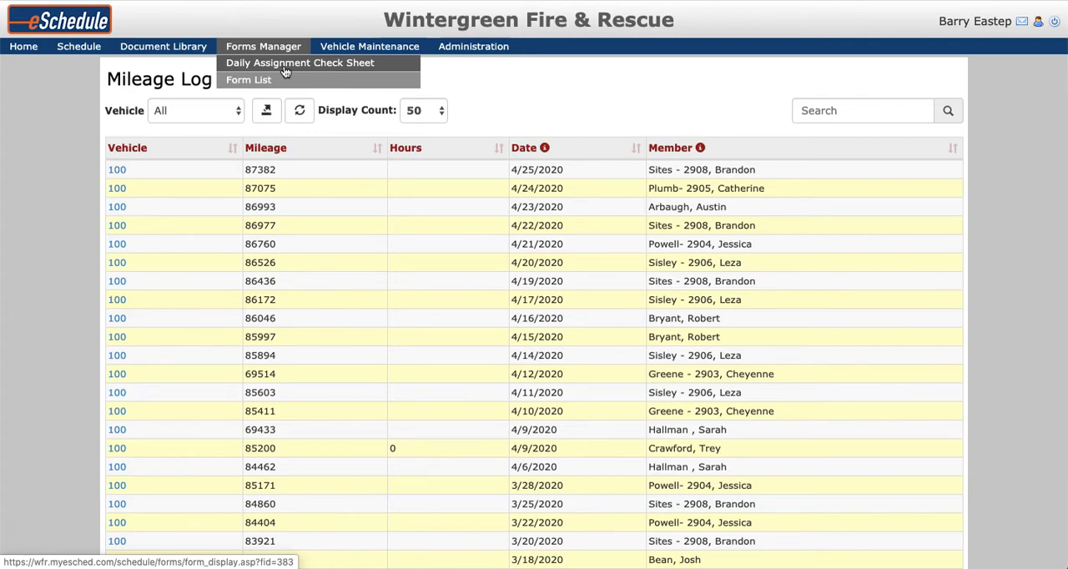
click(285, 67)
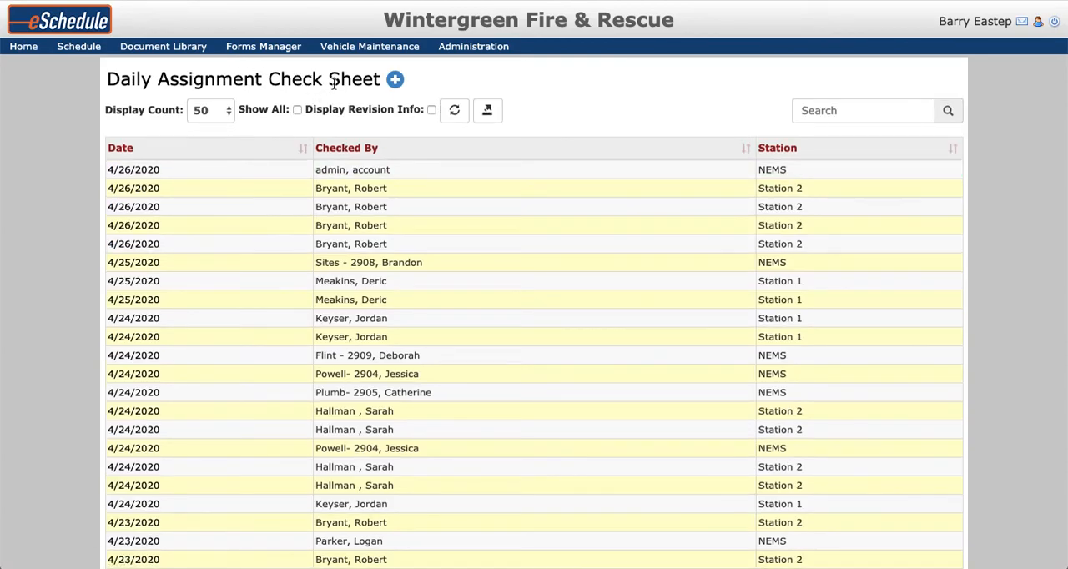
click(396, 84)
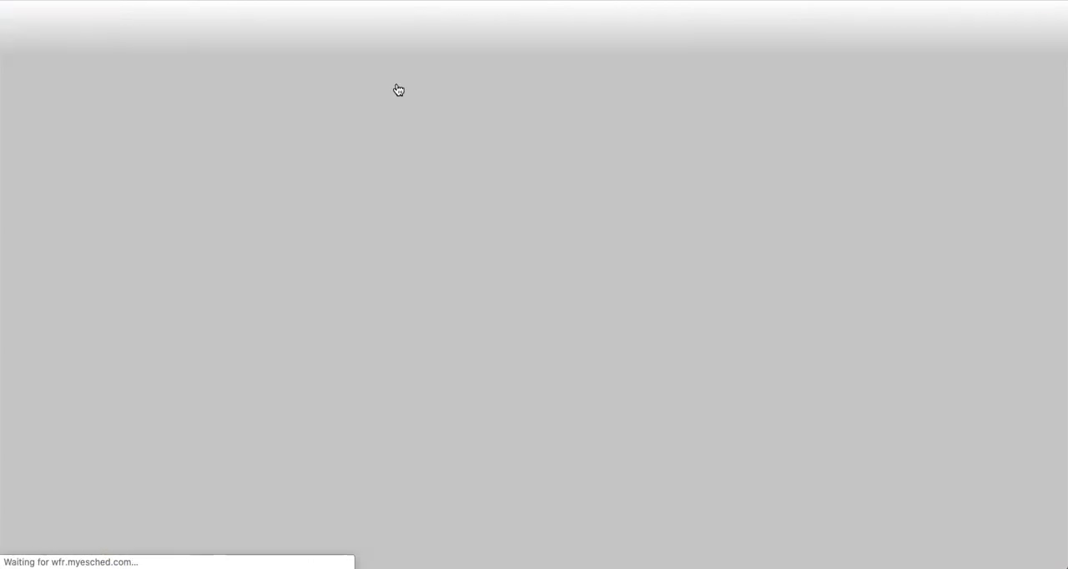
click(372, 190)
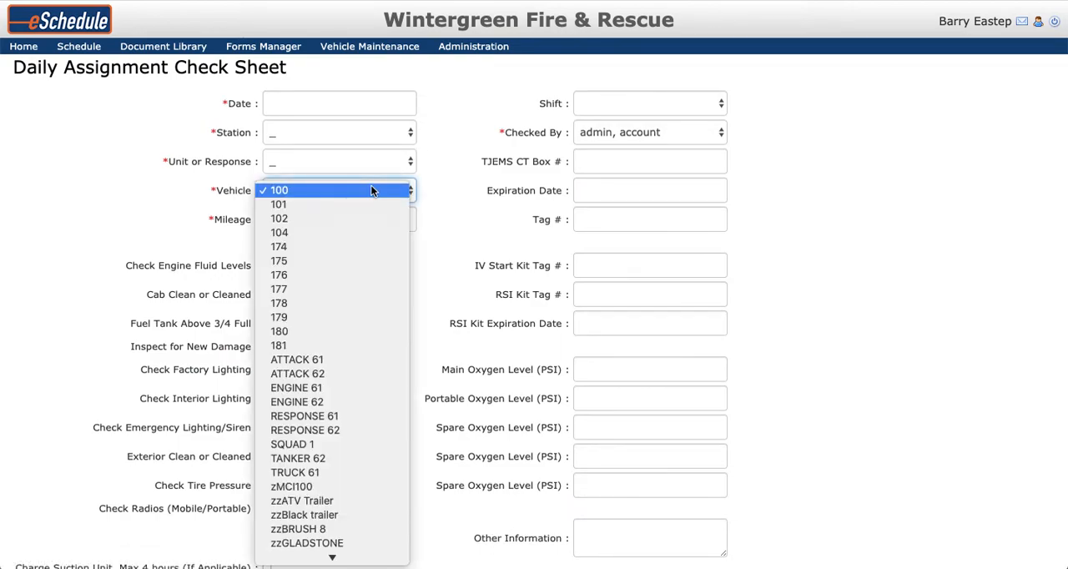
click(372, 190)
click(363, 217)
text(123123)
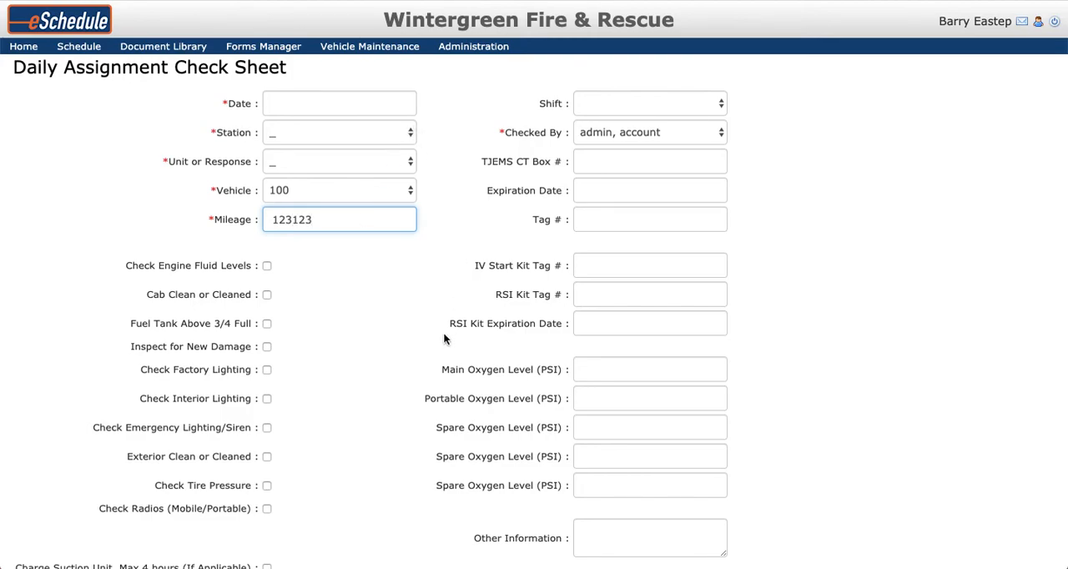
Return to the Mileage Log and view the new mileage entry form for vehicle 100 without saving an entry.
click(369, 46)
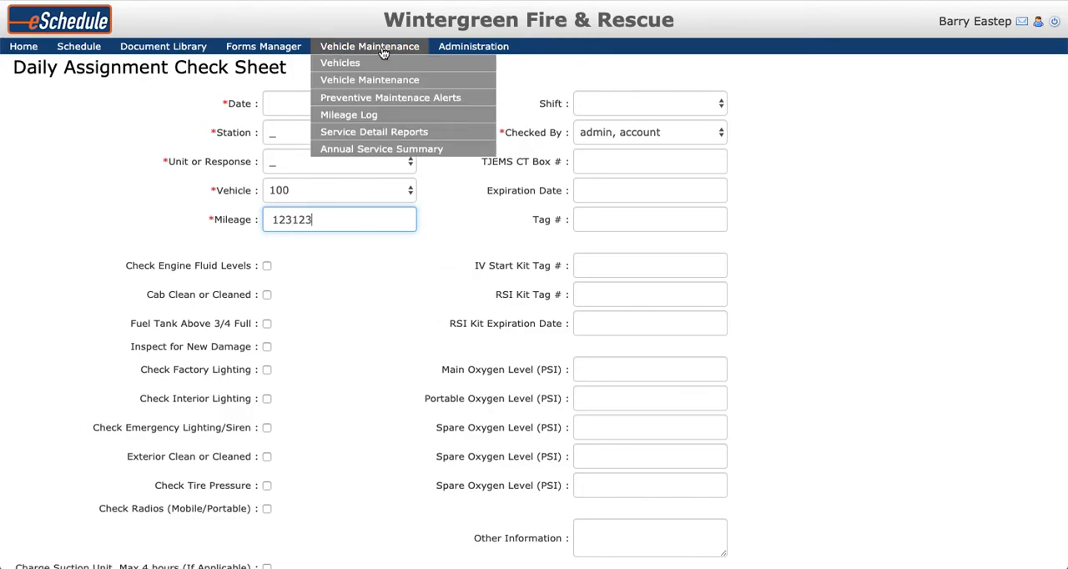
click(379, 113)
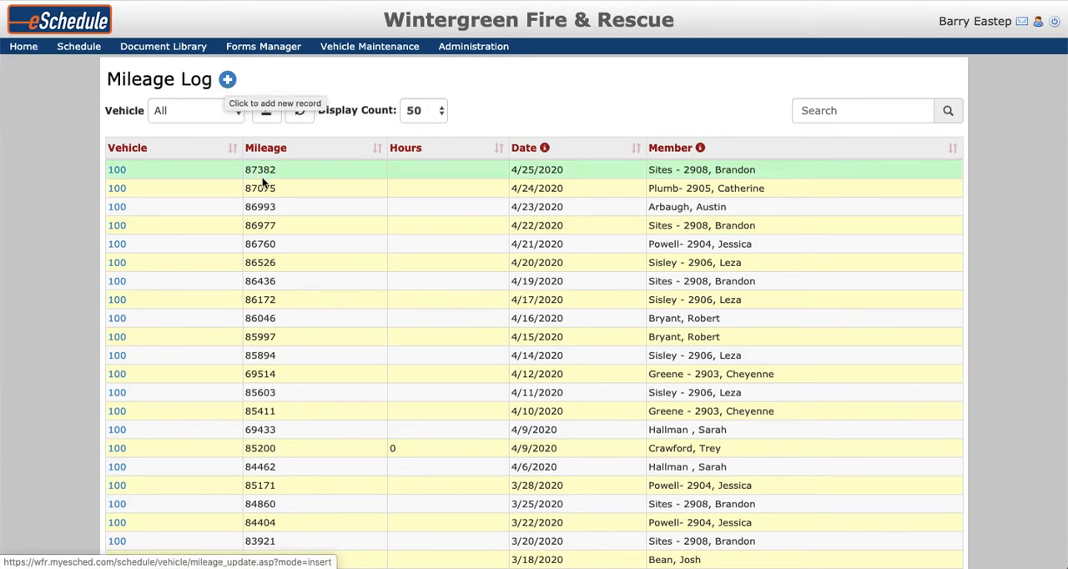
click(227, 79)
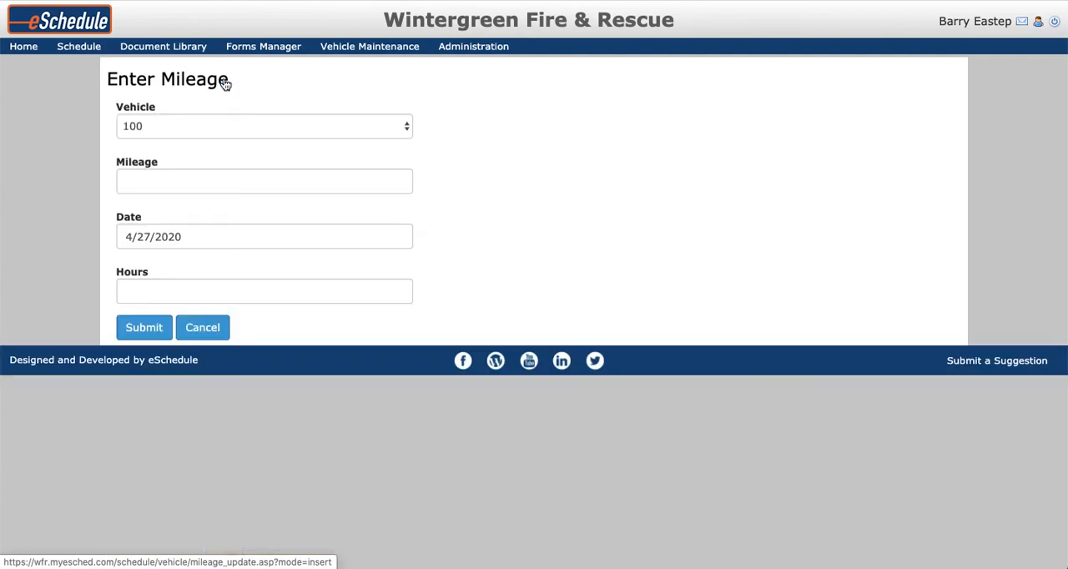
click(250, 181)
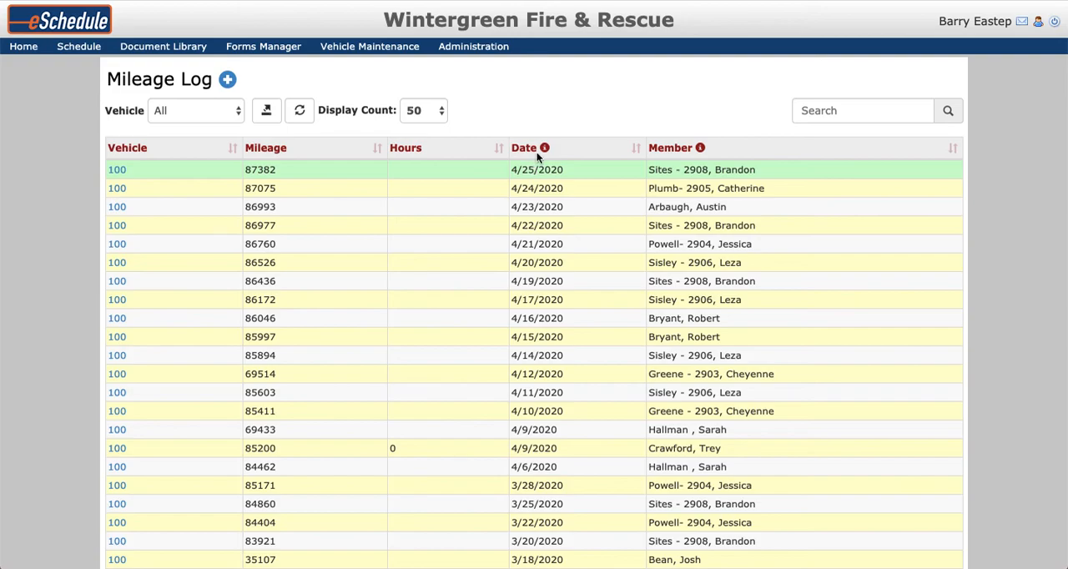
Open the Service Detail Reports and limit the 04/01/2020 to 04/30/2020 report to vehicle 100.
mouse_move(369, 47)
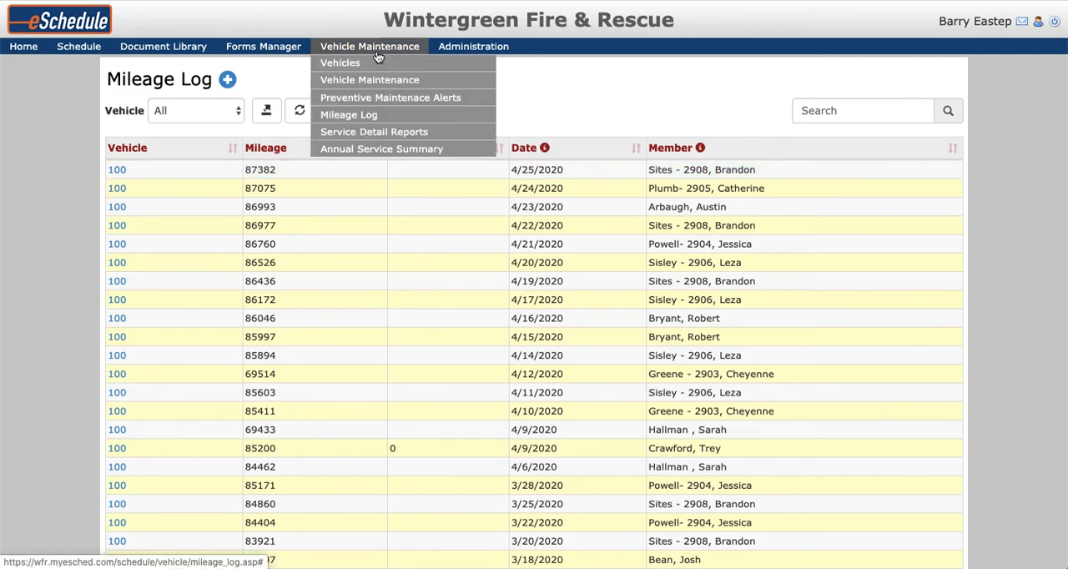
click(387, 135)
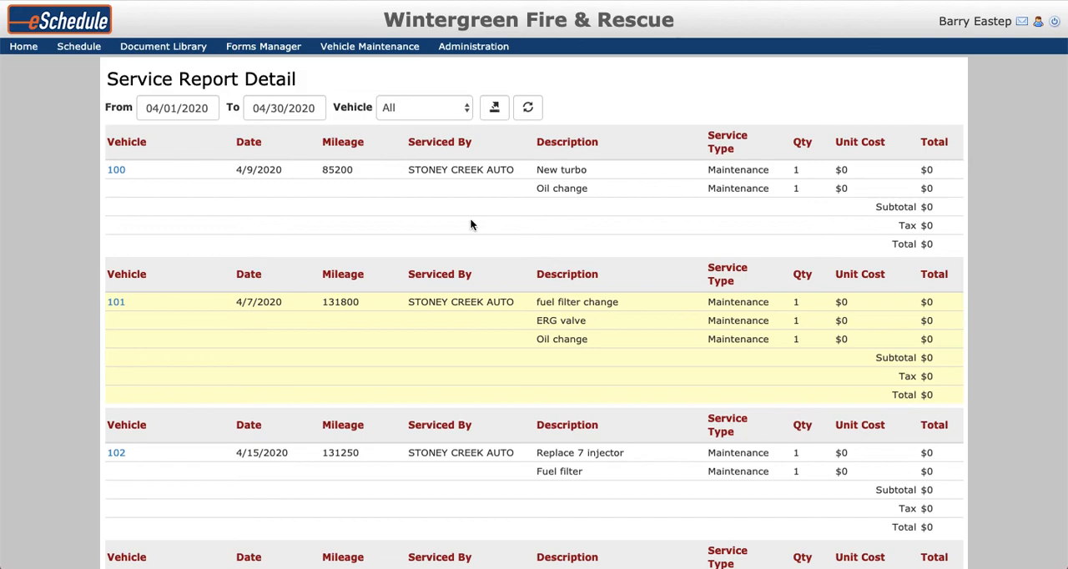
click(403, 111)
click(406, 125)
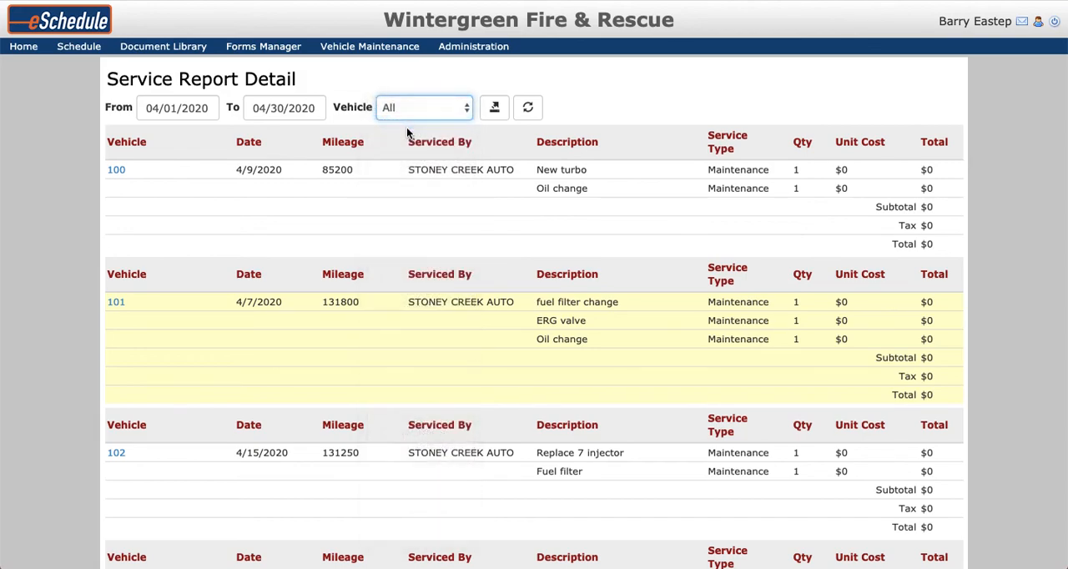
click(521, 117)
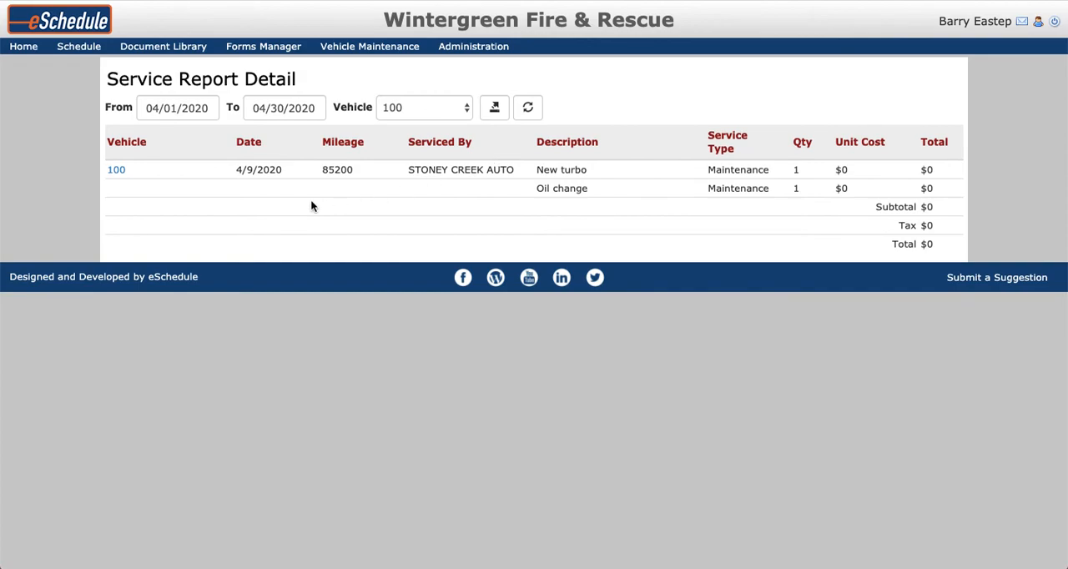
Open the Annual Service Summary and show each vehicle's budget figures for the period 1/1/2020 - 12/31/2020.
mouse_move(370, 47)
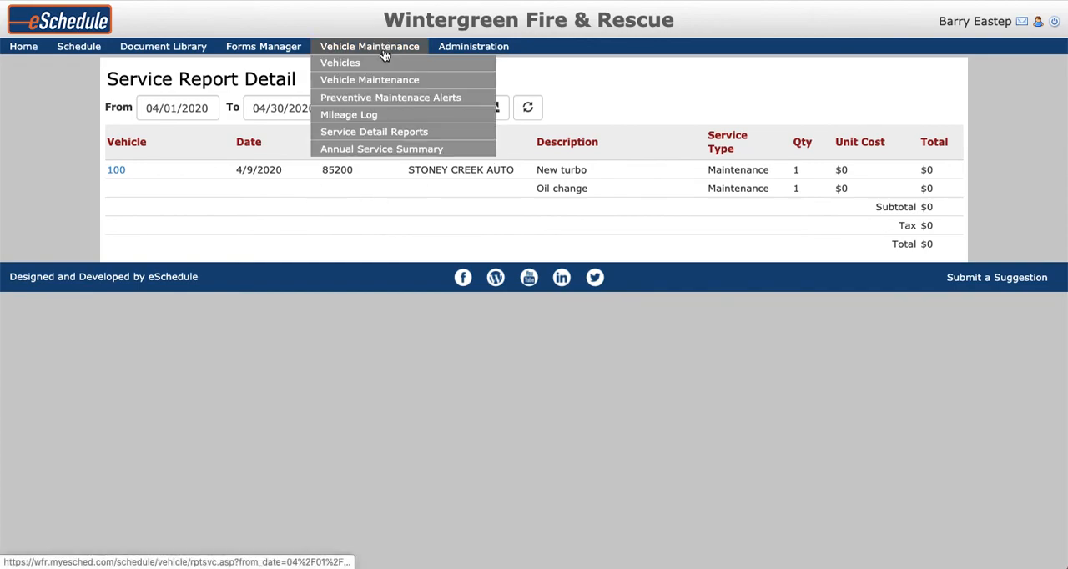
click(390, 151)
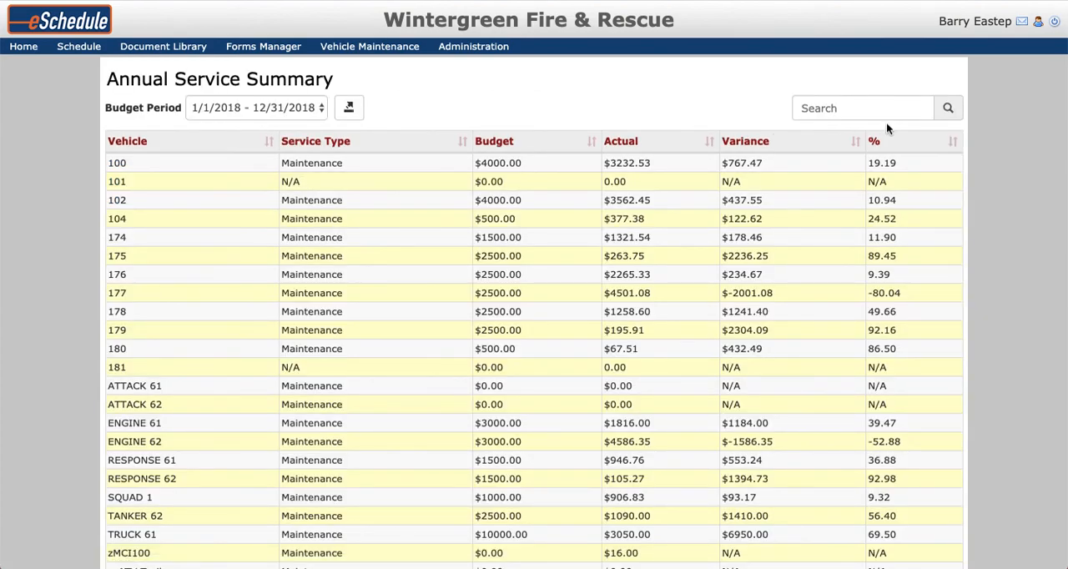
click(268, 115)
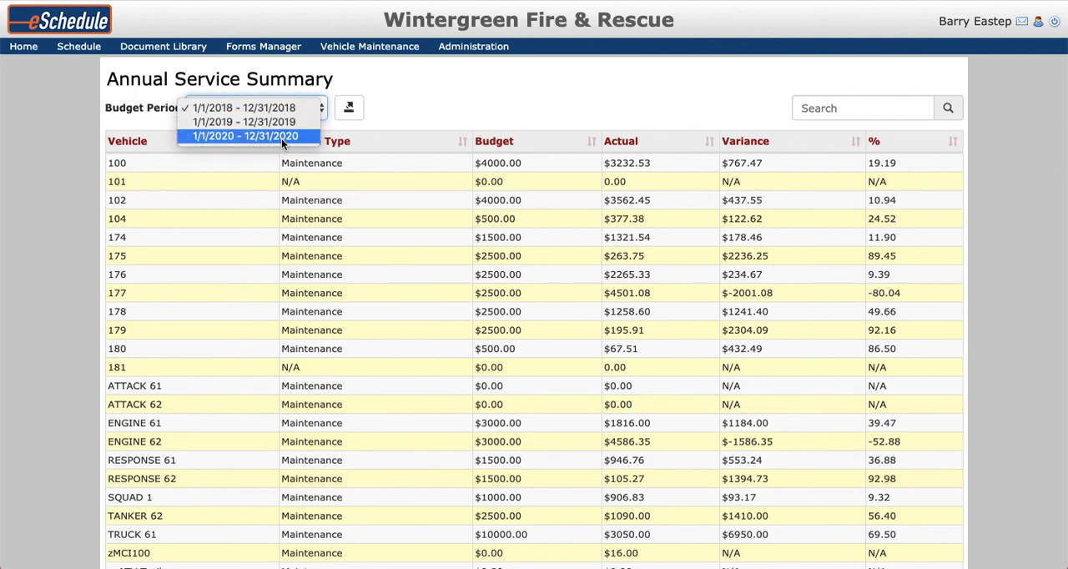
click(281, 139)
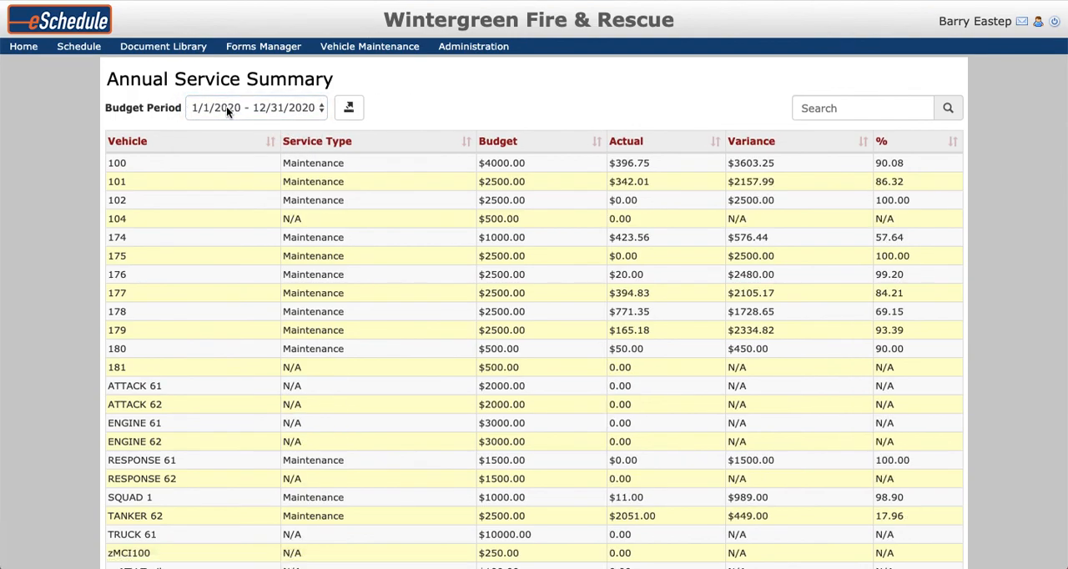
scroll(500, 233, down, 1)
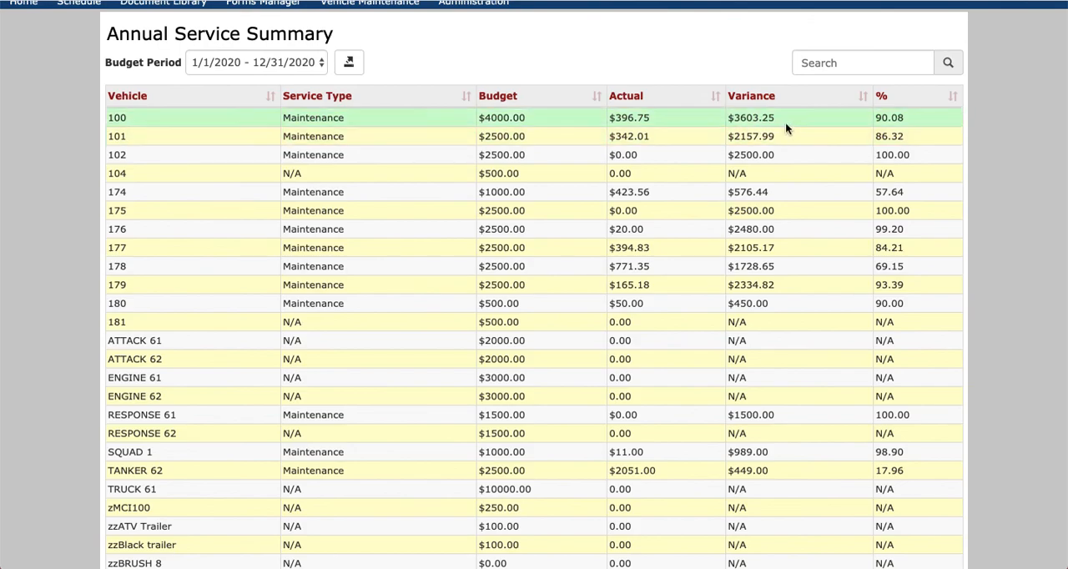
scroll(791, 367, down, 1)
scroll(791, 367, up, 2)
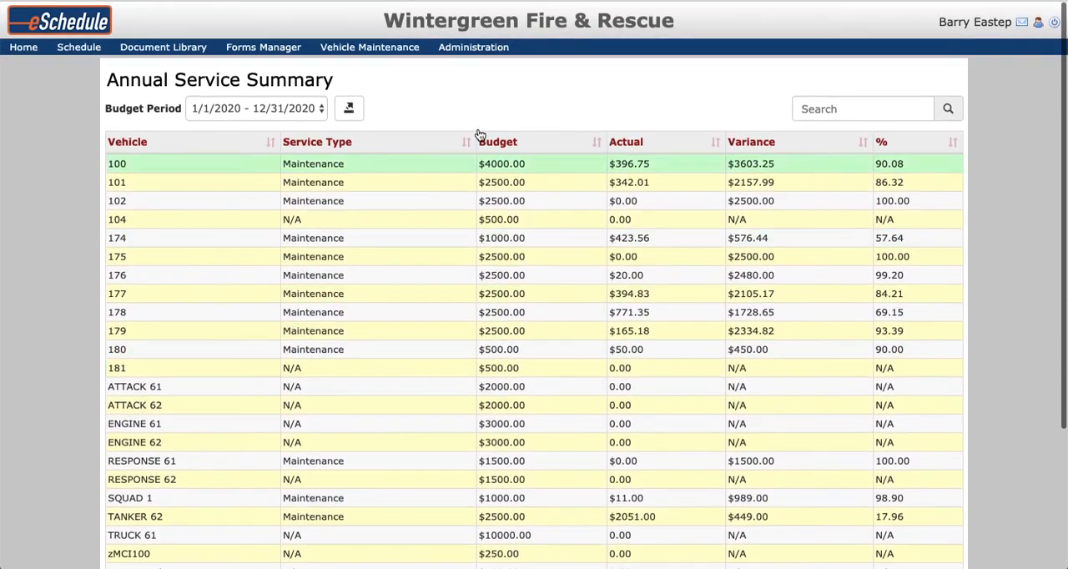
mouse_move(369, 46)
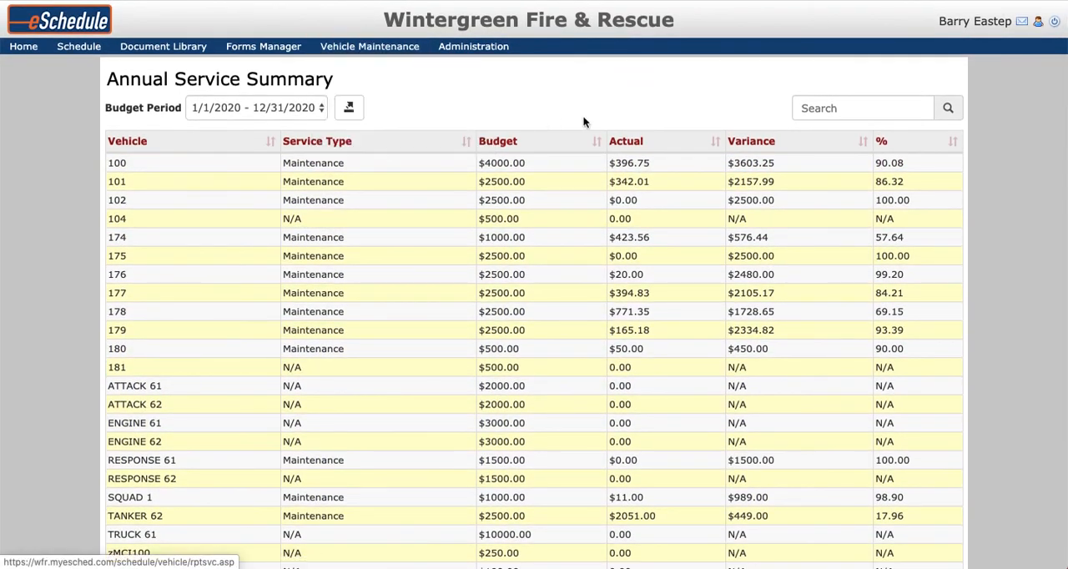